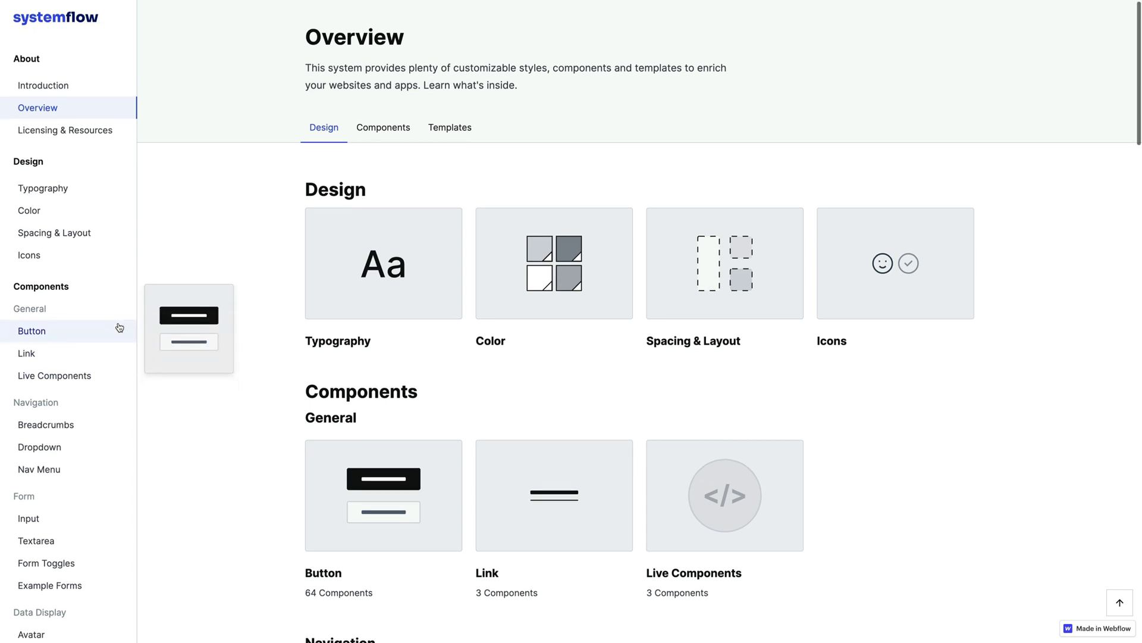
Open the Collapse component page under Data Display in the style guide
{"action": "scroll", "coordinate": [119, 327], "scroll_direction": "down", "scroll_amount": 3}
{"action": "scroll", "coordinate": [118, 326], "scroll_direction": "down", "scroll_amount": 1}
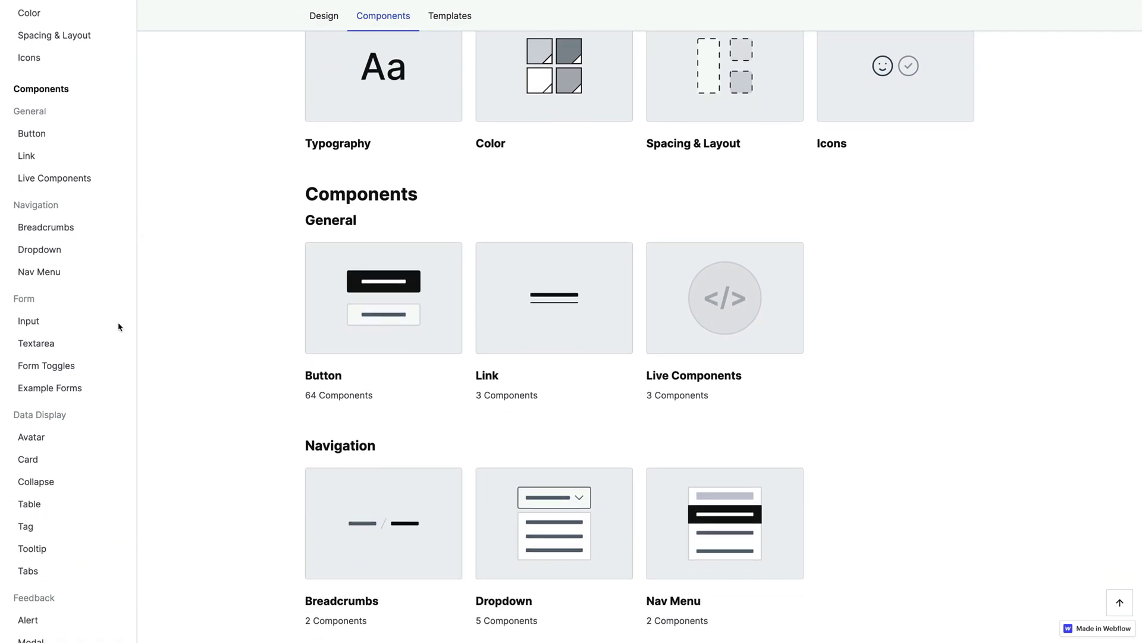
{"action": "scroll", "coordinate": [119, 327], "scroll_direction": "down", "scroll_amount": 1}
{"action": "scroll", "coordinate": [118, 327], "scroll_direction": "down", "scroll_amount": 2}
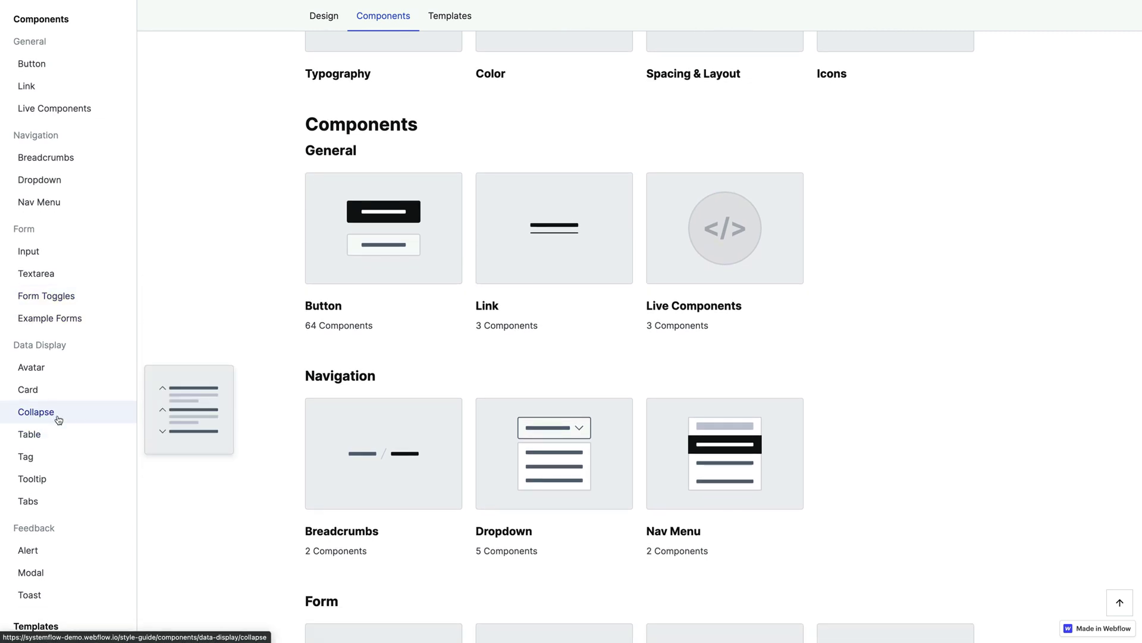
{"action": "left_click", "coordinate": [59, 420]}
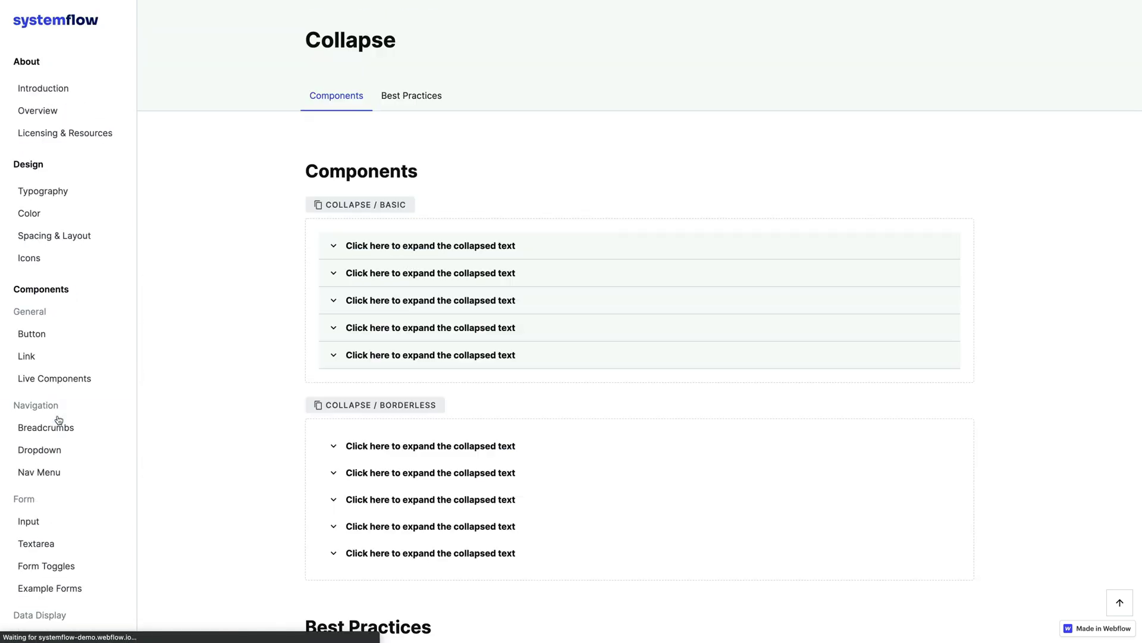
Try expanding and collapsing items in the Collapse / Basic example, and view the Collapse / Borderless example
{"action": "left_click", "coordinate": [333, 275]}
{"action": "left_click", "coordinate": [332, 273]}
{"action": "left_click", "coordinate": [333, 245]}
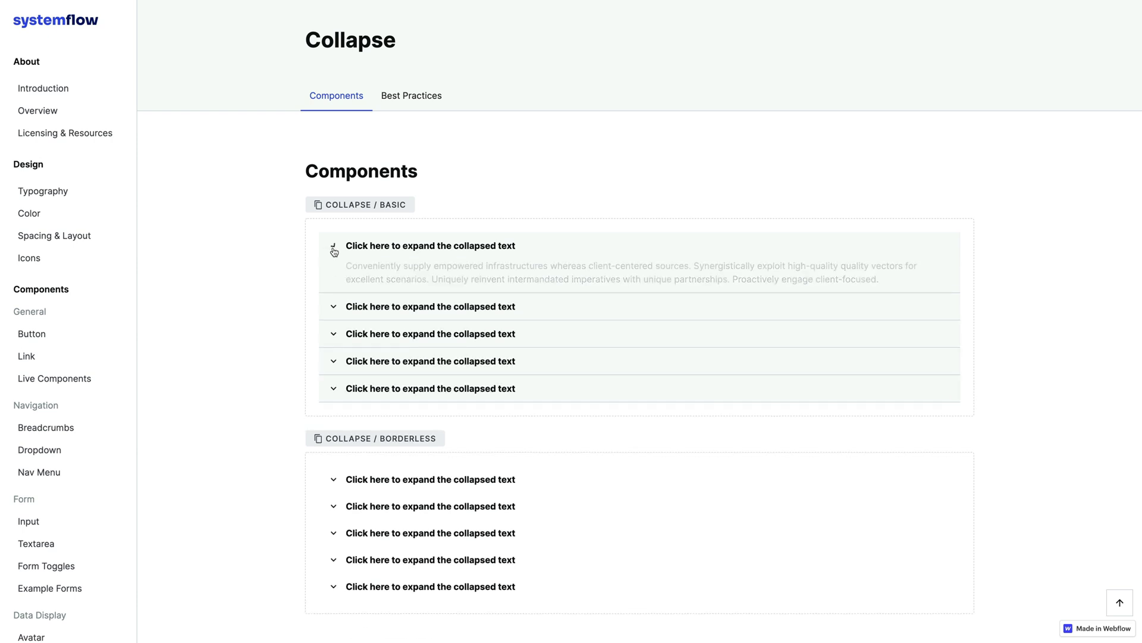
{"action": "left_click", "coordinate": [333, 304]}
{"action": "left_click", "coordinate": [334, 367]}
{"action": "left_click", "coordinate": [333, 367]}
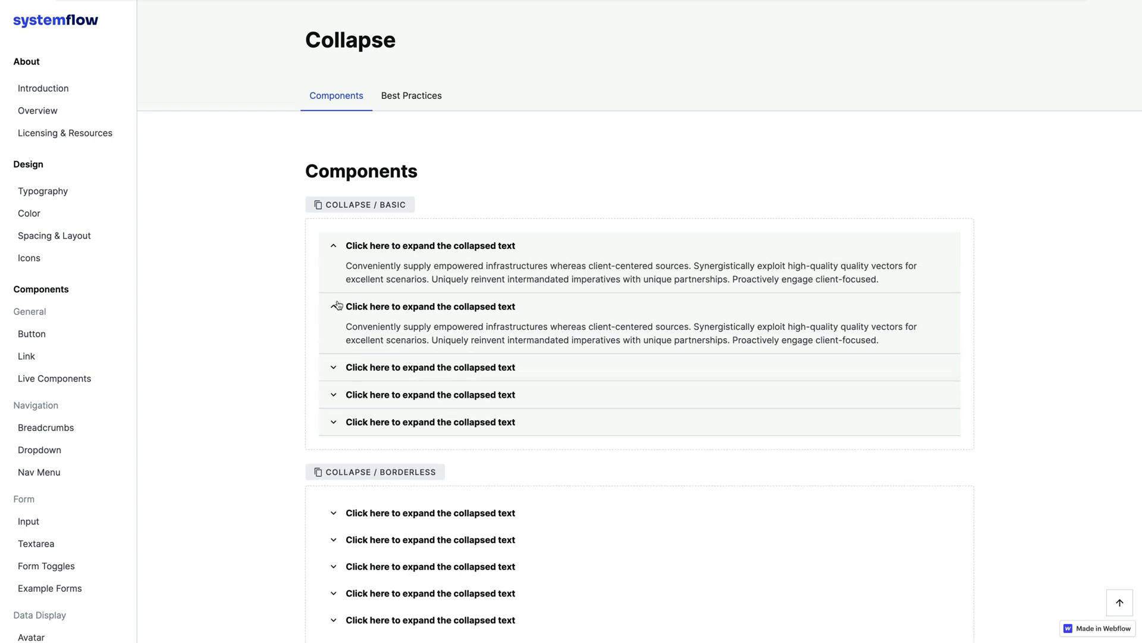
{"action": "left_click", "coordinate": [334, 306]}
{"action": "left_click", "coordinate": [337, 248]}
{"action": "scroll", "coordinate": [428, 339], "scroll_direction": "down", "scroll_amount": 5}
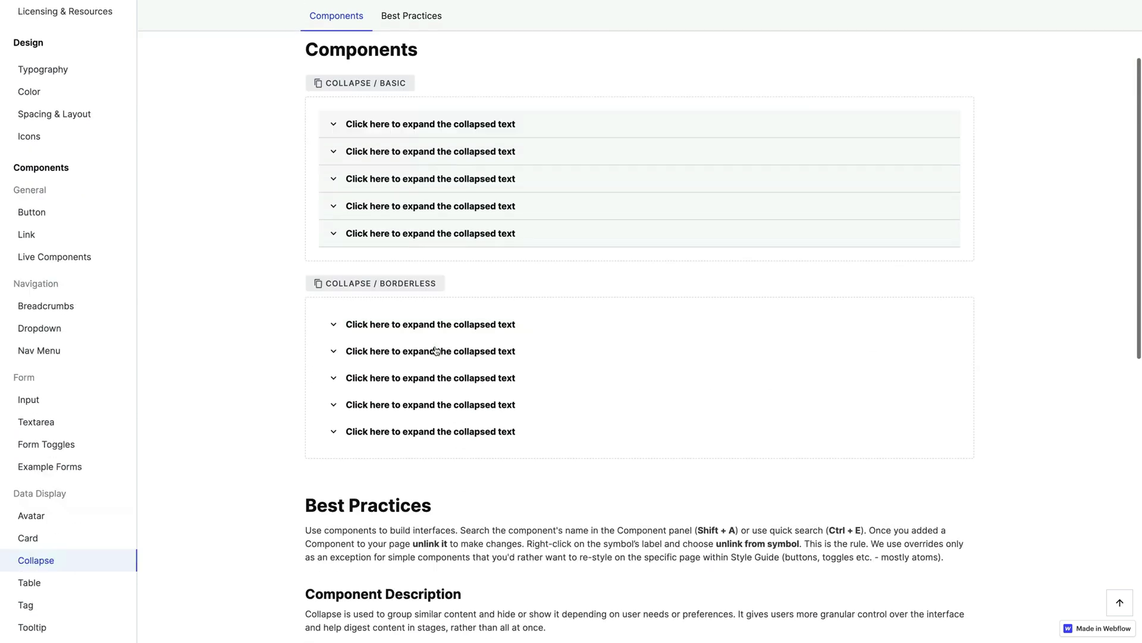
Open the Modal component page under Feedback in the style guide
{"action": "scroll", "coordinate": [435, 349], "scroll_direction": "up", "scroll_amount": 5}
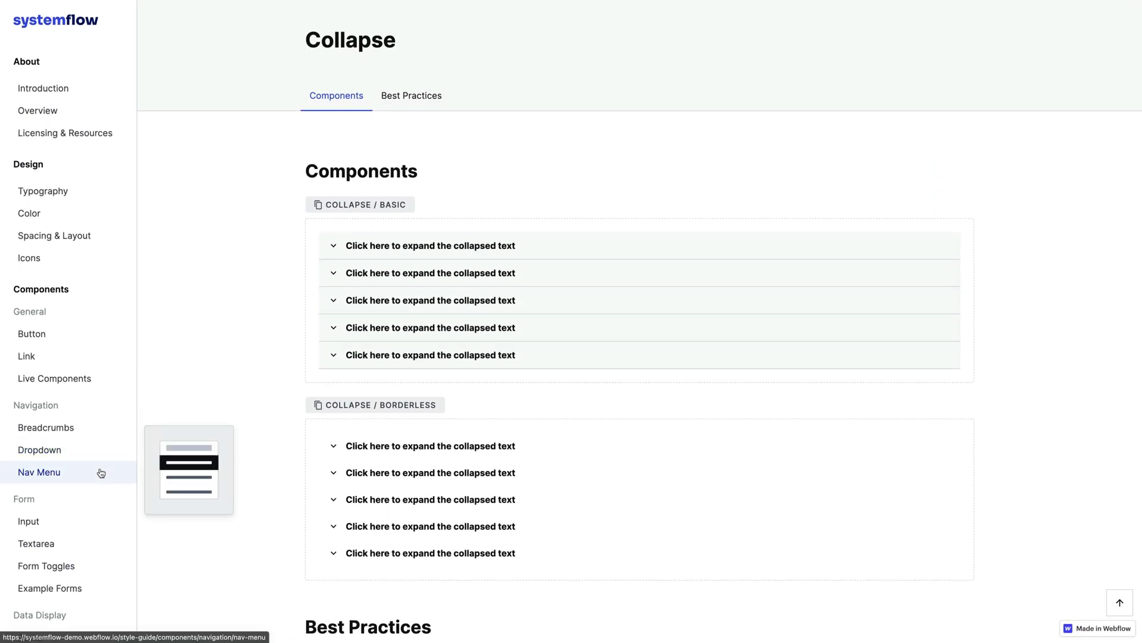
{"action": "scroll", "coordinate": [99, 472], "scroll_direction": "down", "scroll_amount": 2}
{"action": "scroll", "coordinate": [101, 473], "scroll_direction": "down", "scroll_amount": 2}
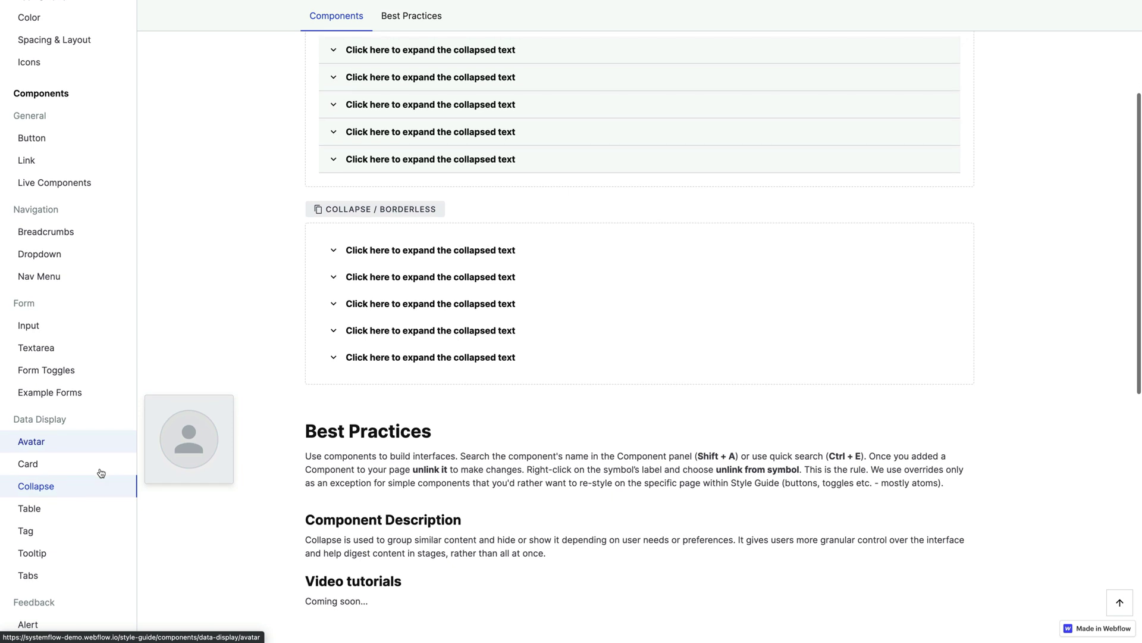
{"action": "scroll", "coordinate": [100, 473], "scroll_direction": "down", "scroll_amount": 3}
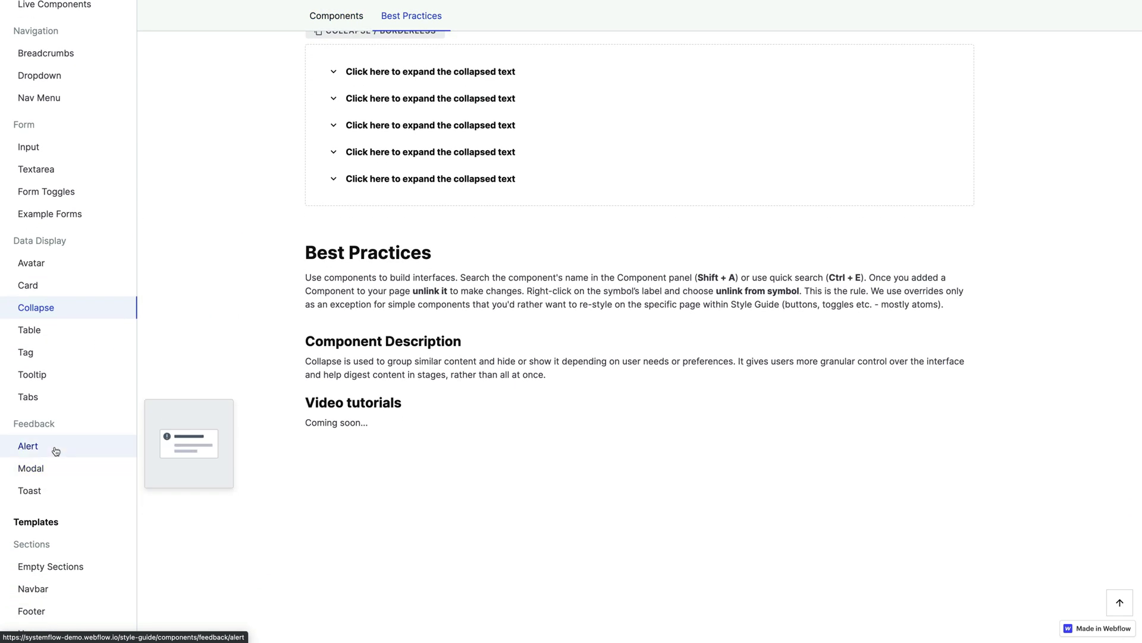
{"action": "left_click", "coordinate": [48, 467]}
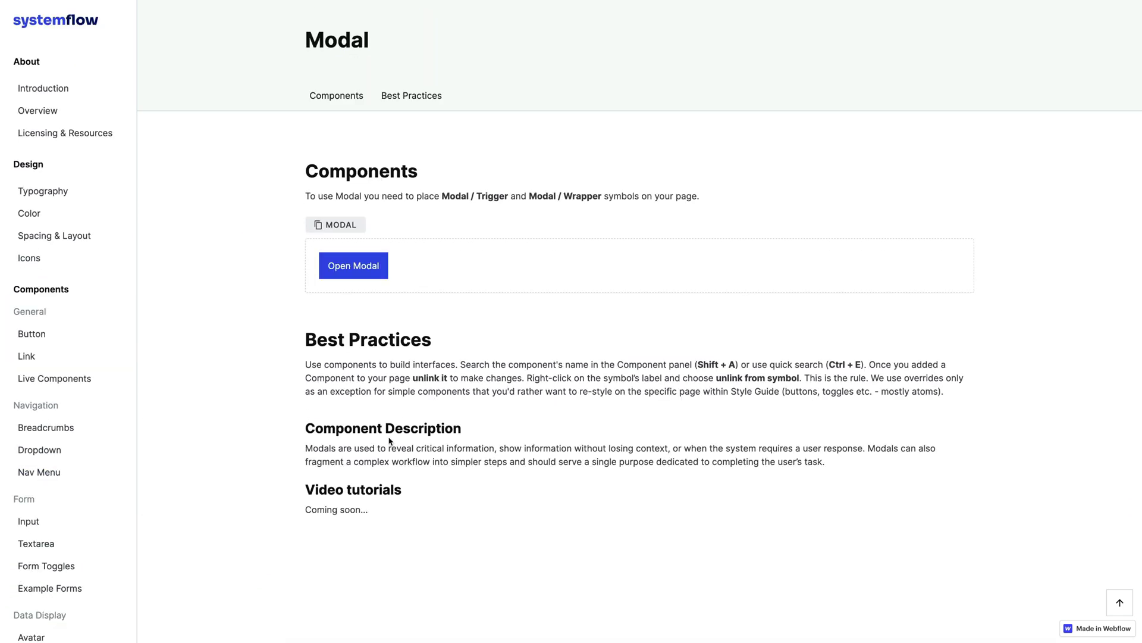
Test the example modal by opening and closing it twice
{"action": "left_click", "coordinate": [352, 268]}
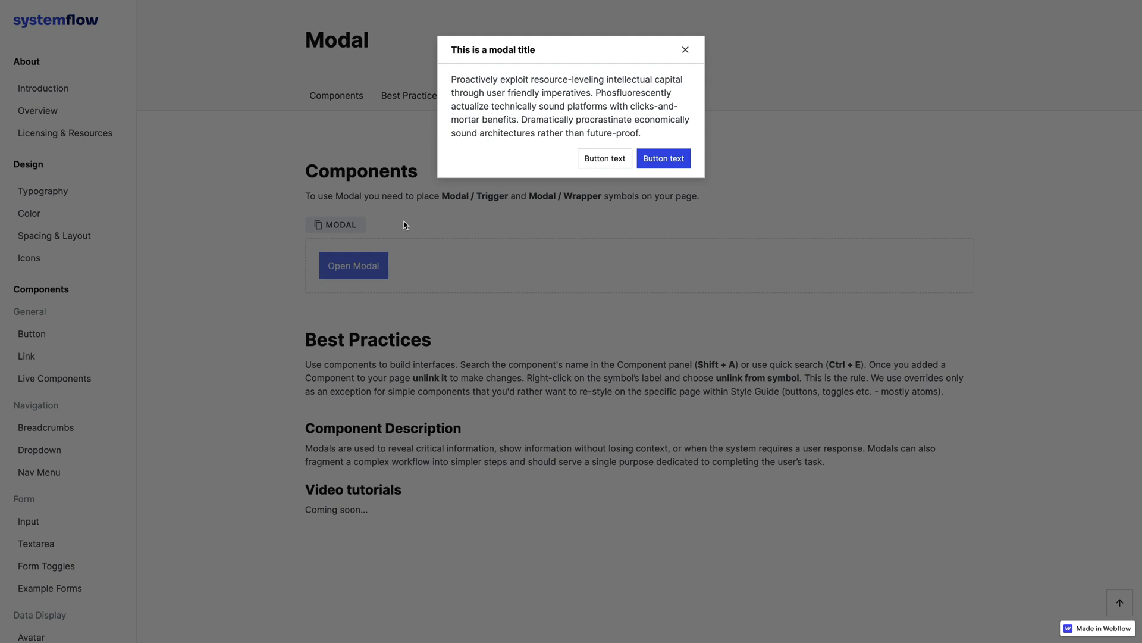
{"action": "left_click", "coordinate": [688, 53]}
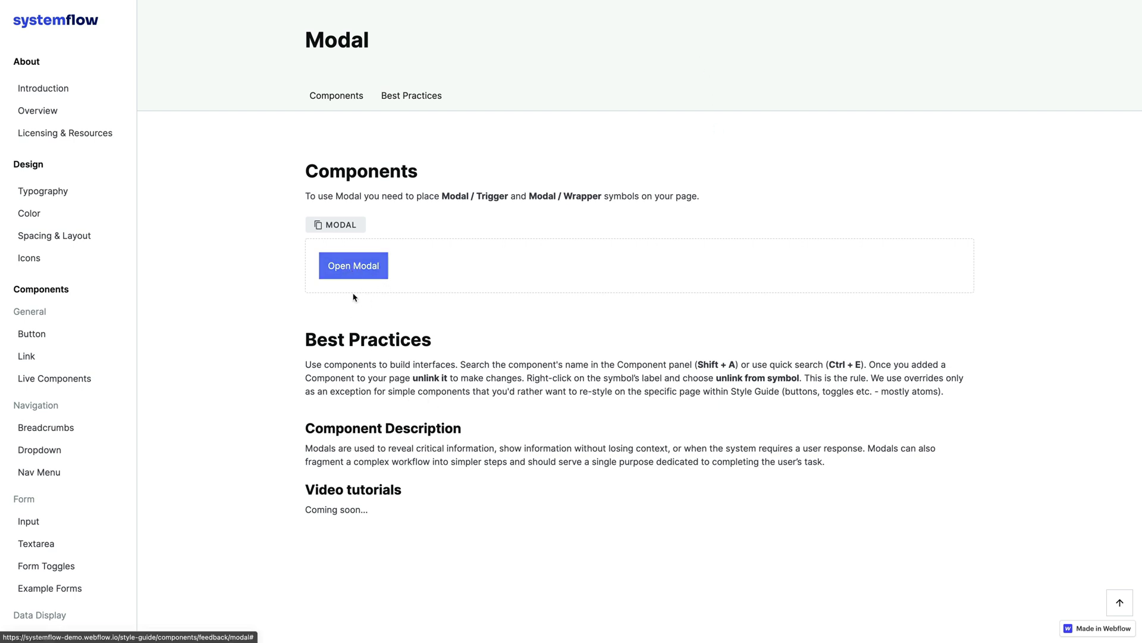
{"action": "left_click", "coordinate": [351, 271]}
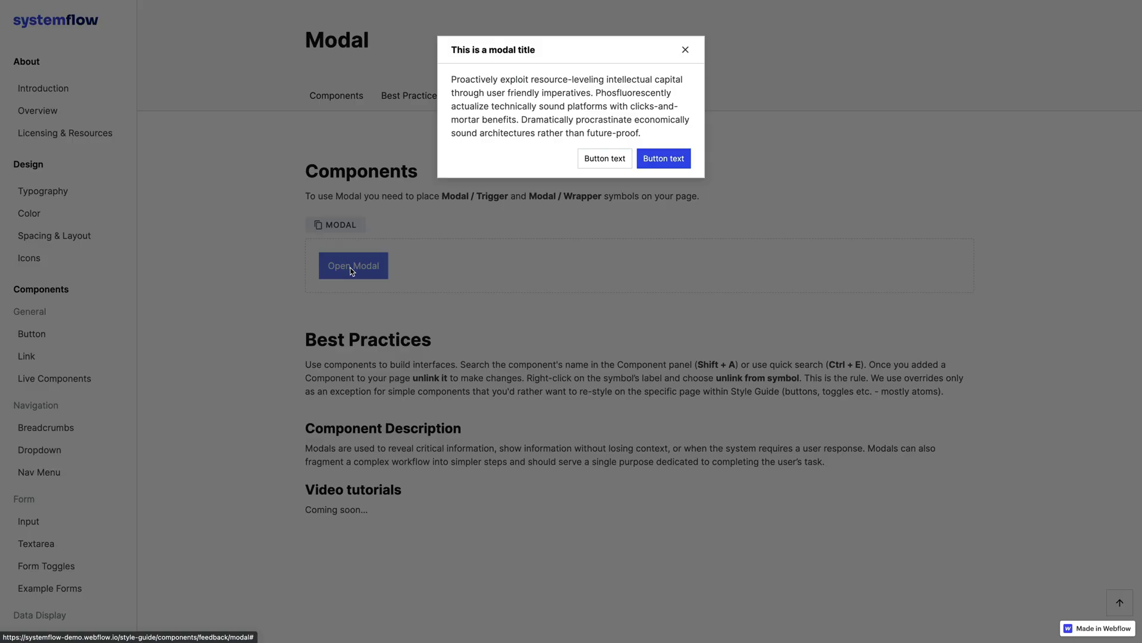
{"action": "left_click", "coordinate": [684, 47]}
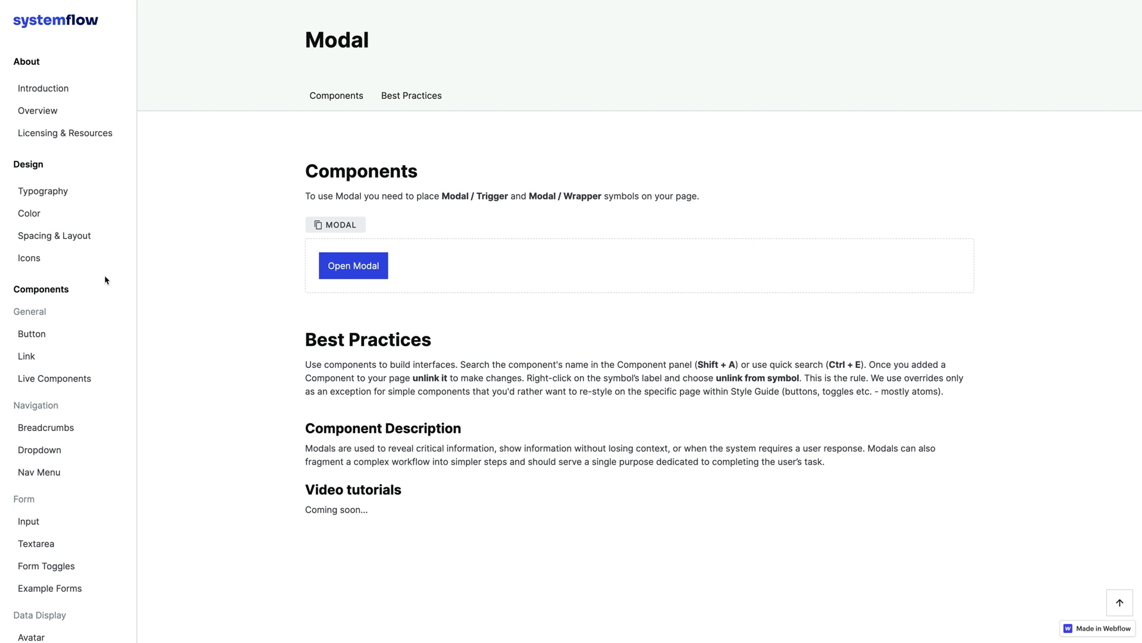
Copy the LC / Countdown / Inline name from the Live Components page and insert that symbol into the Home page in the Webflow Designer
{"action": "left_click", "coordinate": [91, 381]}
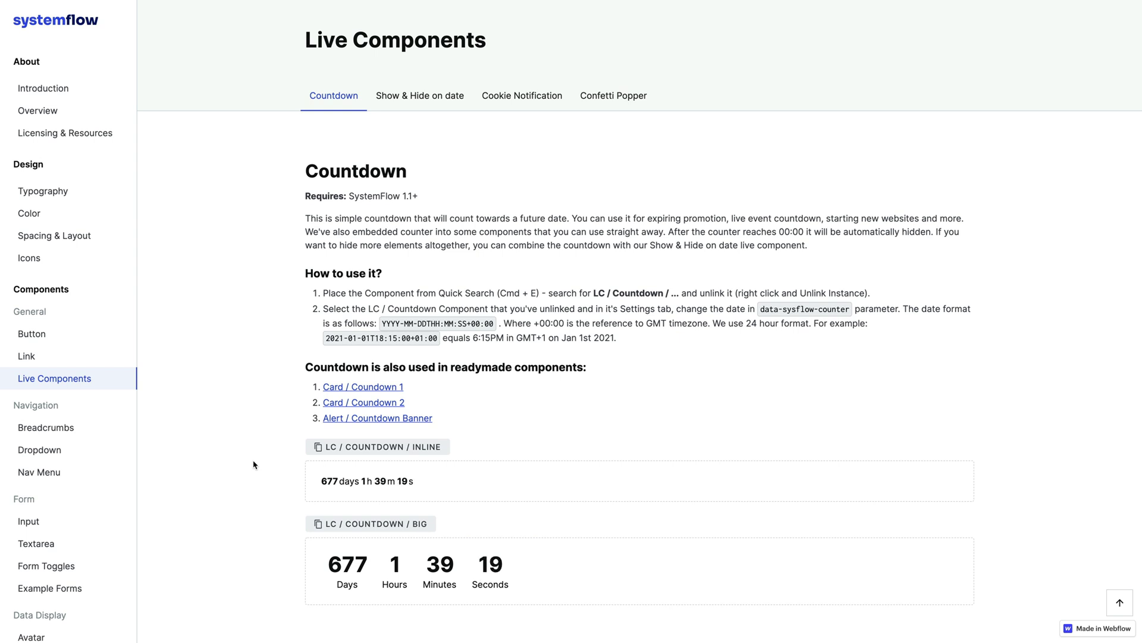
{"action": "left_click", "coordinate": [380, 449]}
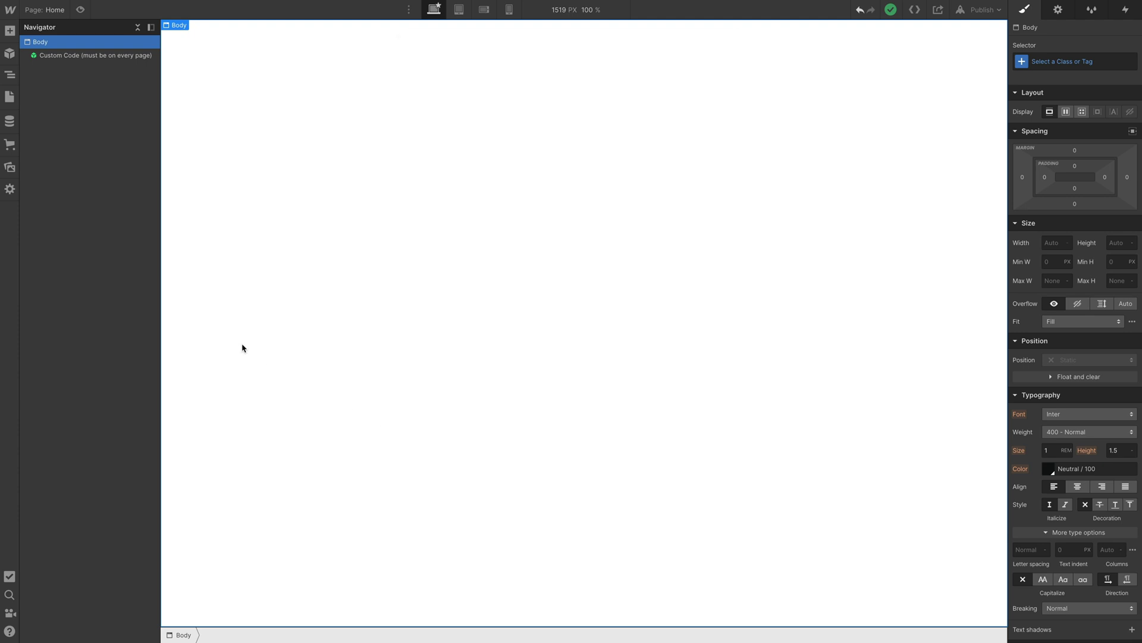
{"action": "key", "text": "ctrl+k"}
{"action": "key", "text": "ctrl+v"}
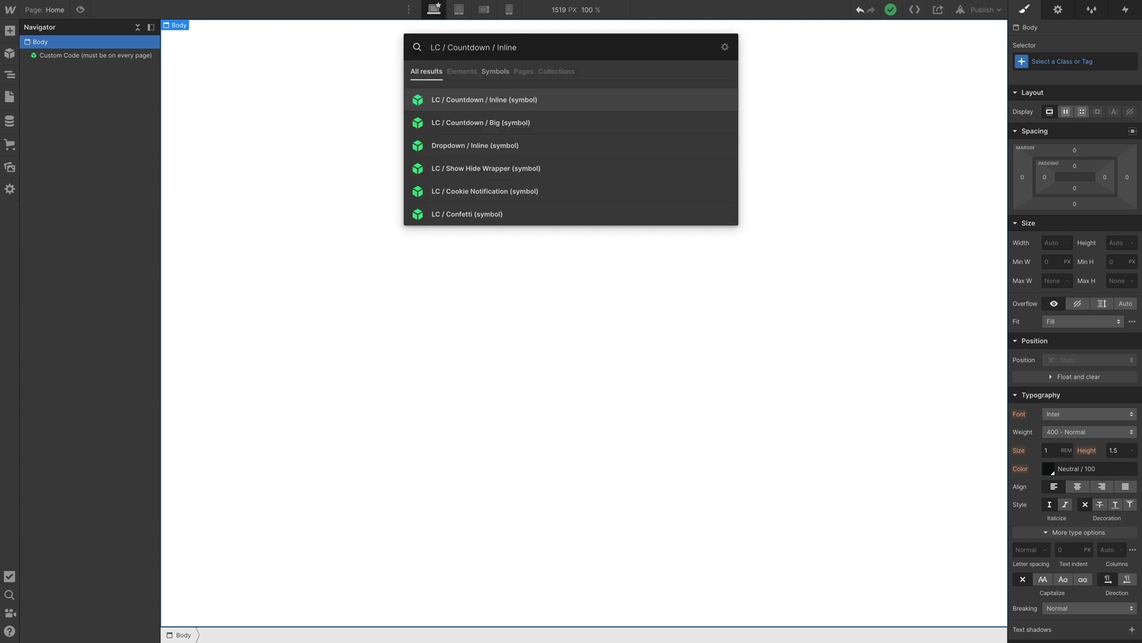
{"action": "key", "text": "Return"}
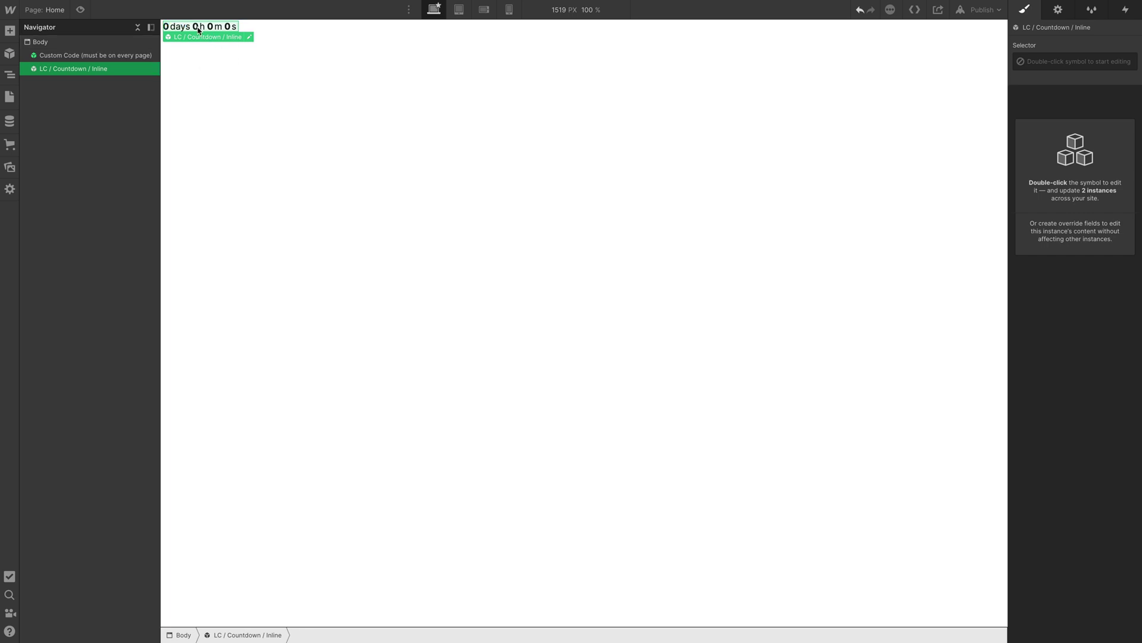
Preview the Home page with the countdown and publish the site to systemflow-demo.webflow.io
{"action": "left_click", "coordinate": [80, 10]}
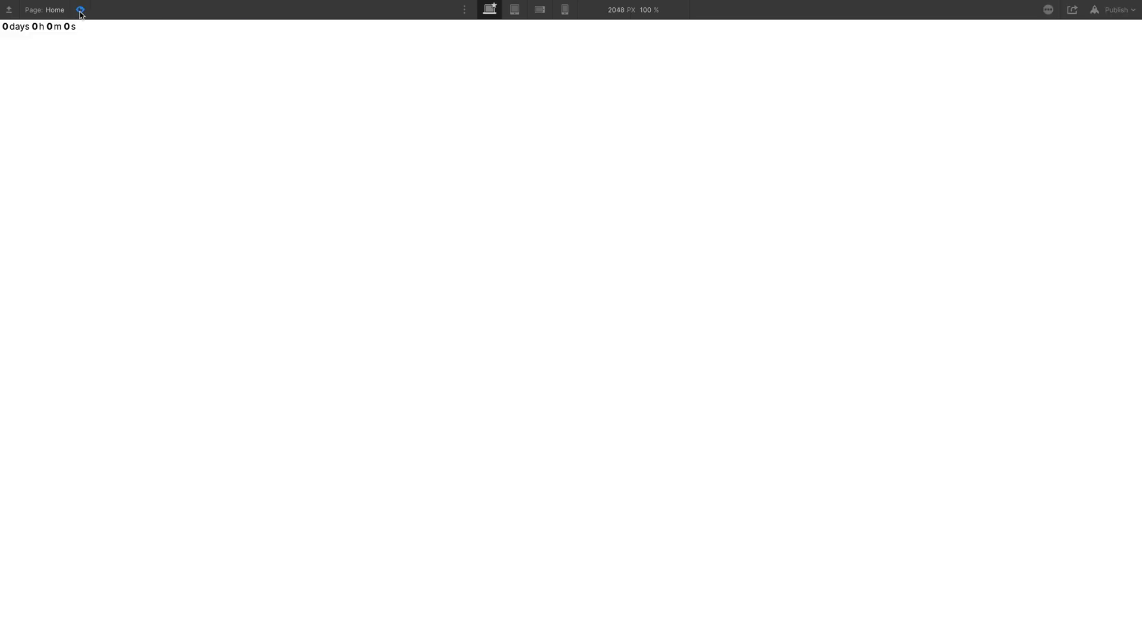
{"action": "left_click", "coordinate": [81, 10]}
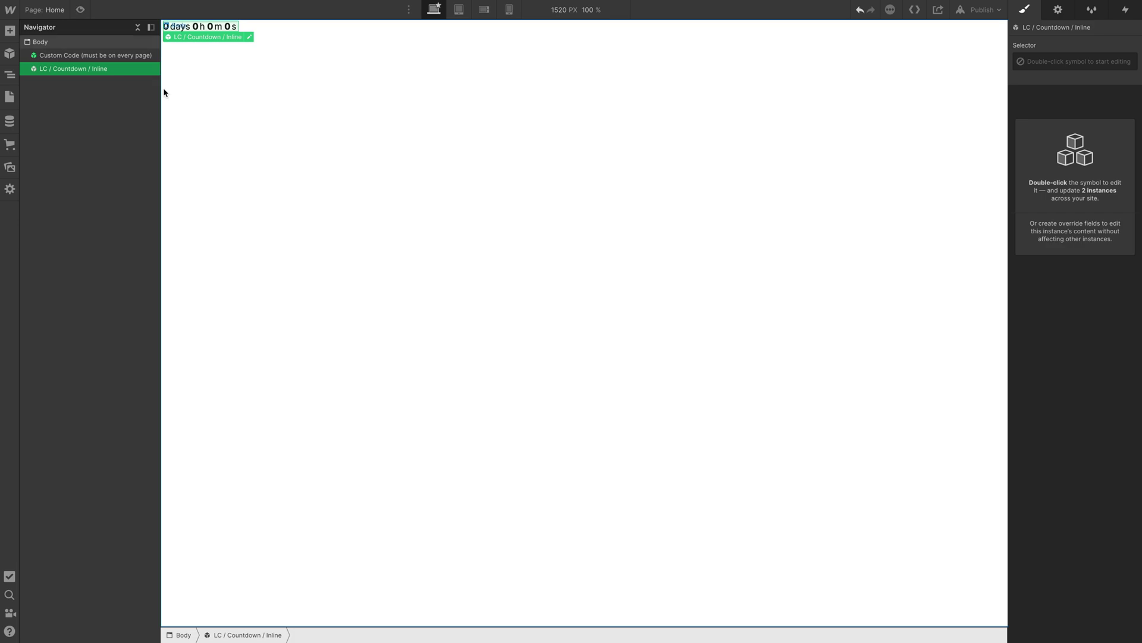
{"action": "left_click", "coordinate": [980, 10]}
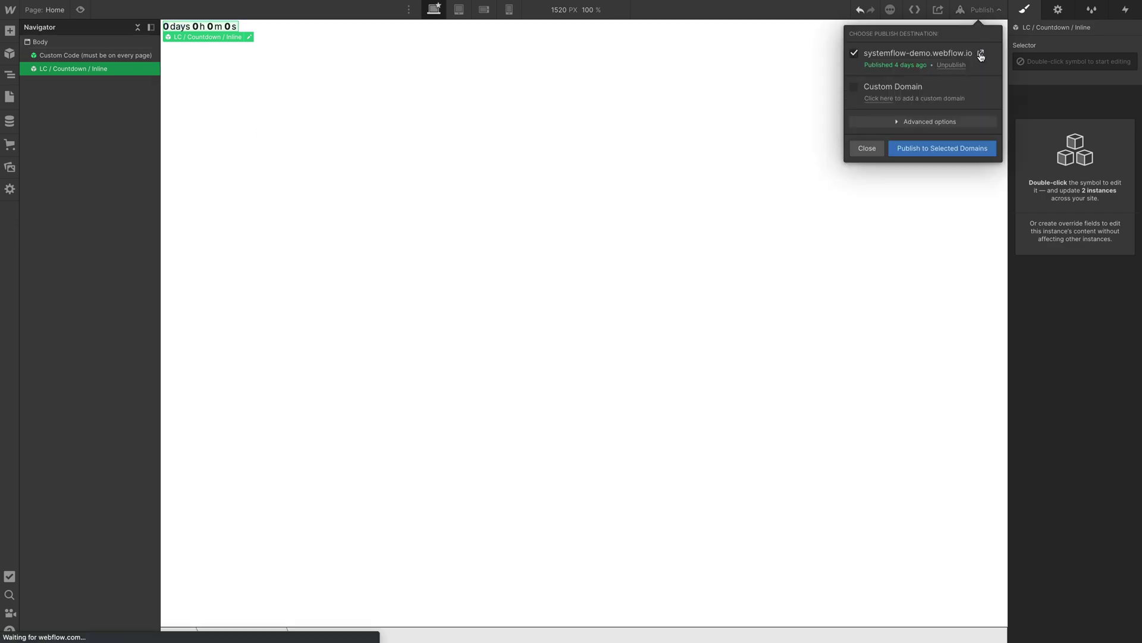
{"action": "left_click", "coordinate": [956, 148]}
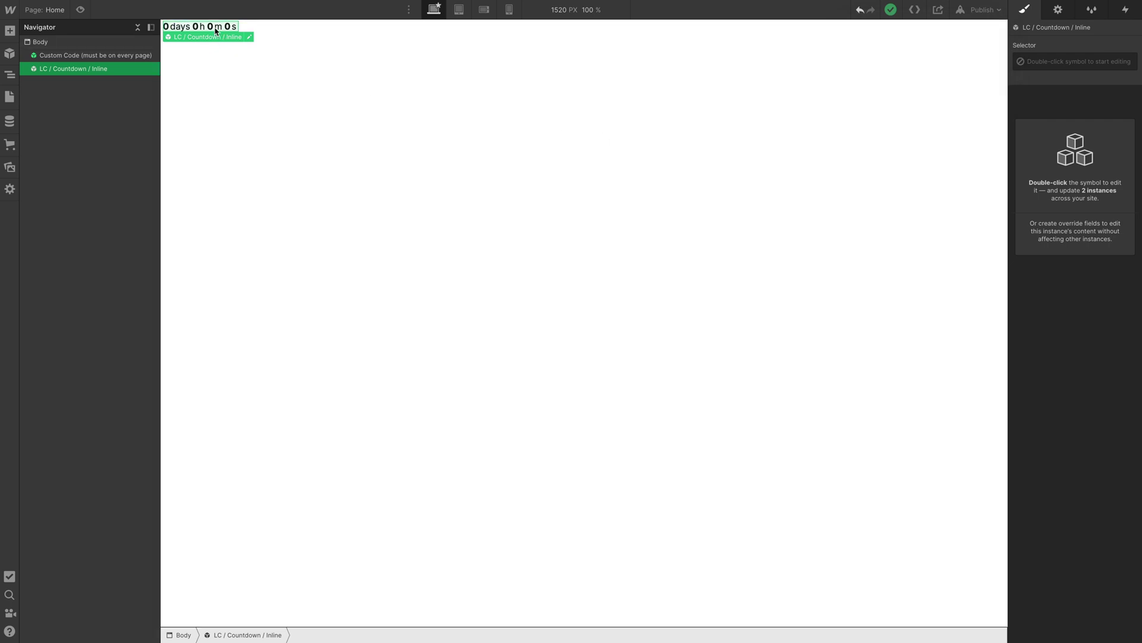
Open the LC / Countdown / Inline main symbol and inspect its data-sysflow-counter custom attribute without changing it
{"action": "left_click", "coordinate": [250, 37]}
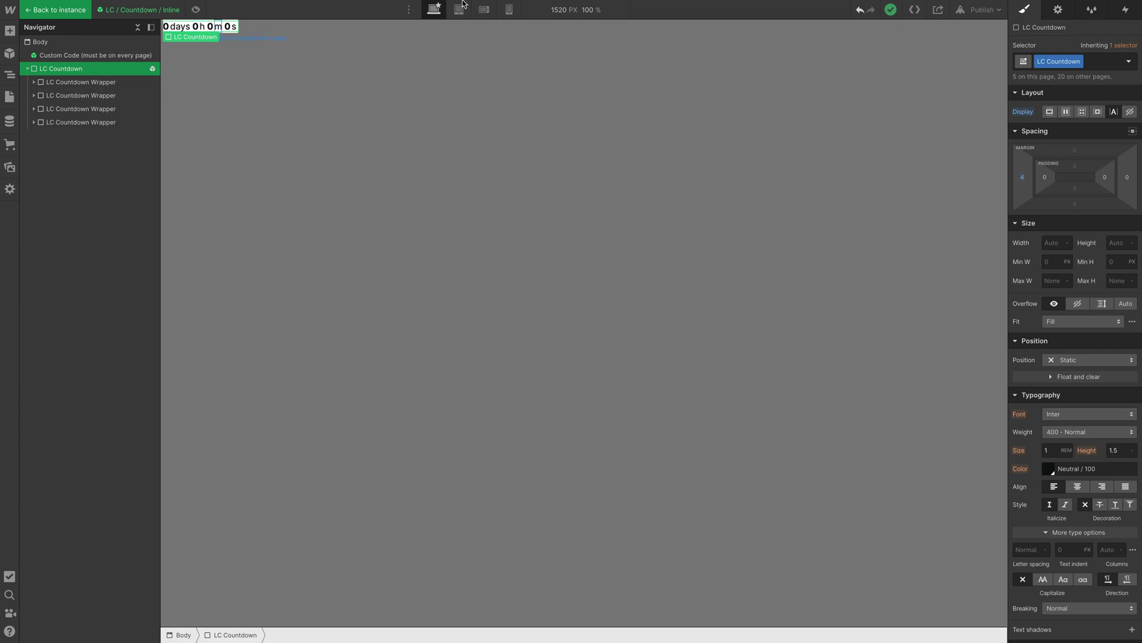
{"action": "left_click", "coordinate": [1058, 14]}
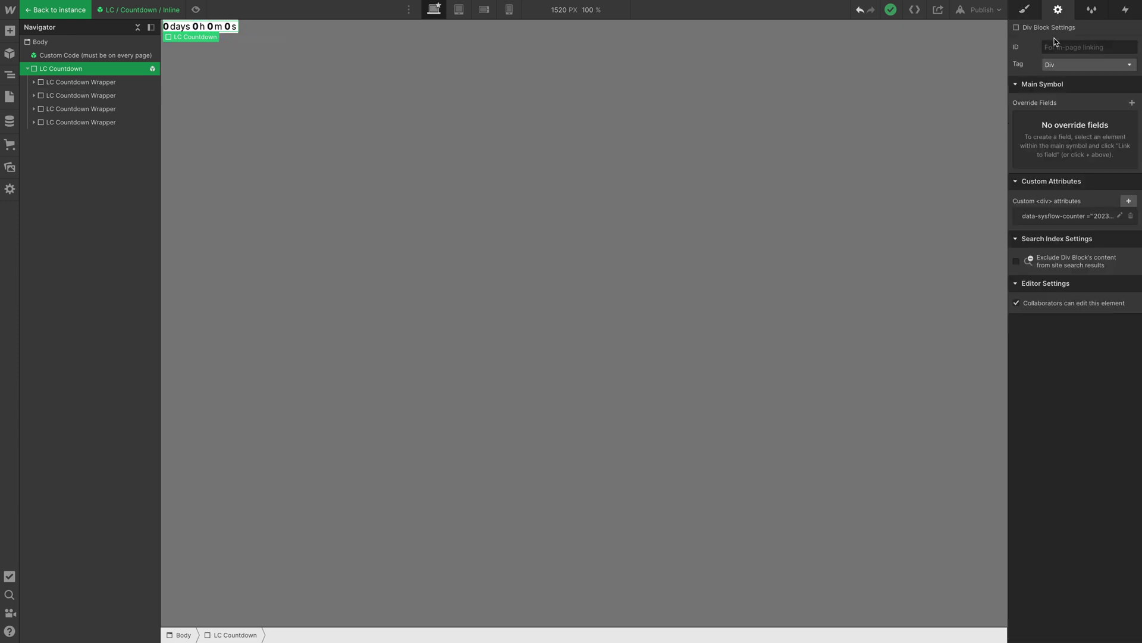
{"action": "left_click", "coordinate": [1060, 218]}
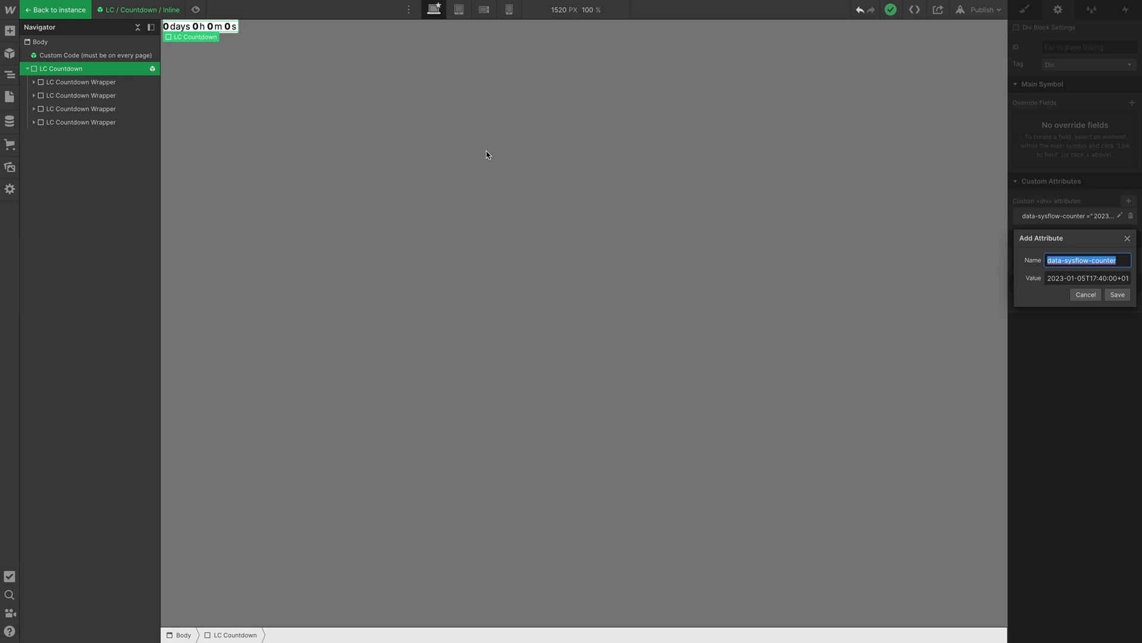
{"action": "left_click", "coordinate": [1013, 269]}
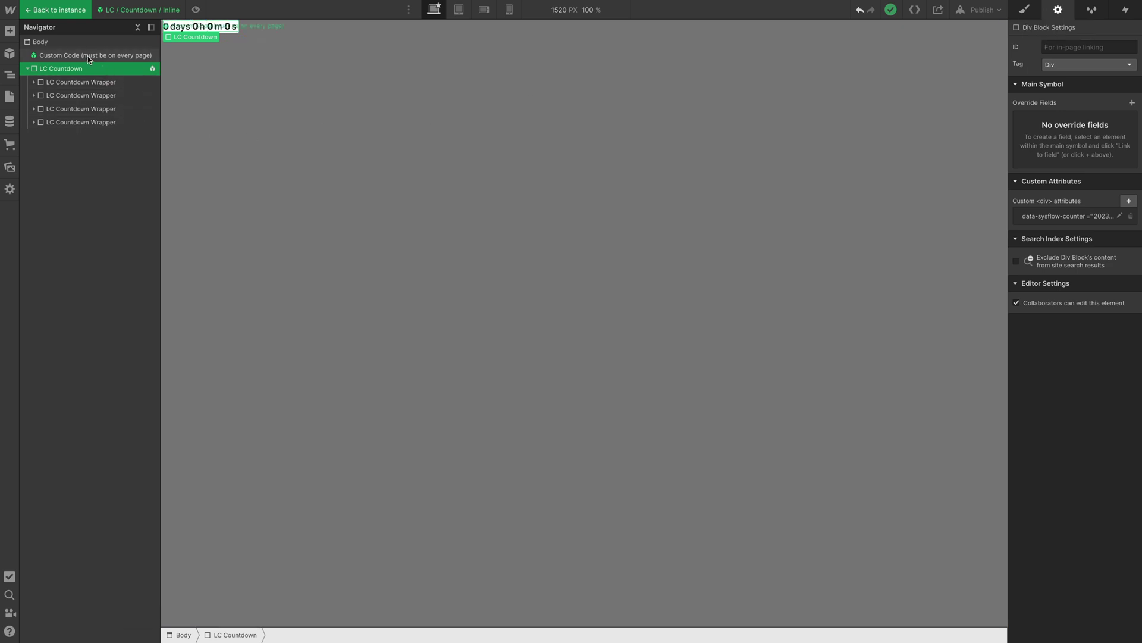
Inspect the custom attributes of the four LC Countdown Wrapper elements and return to the parent LC Countdown block
{"action": "left_click", "coordinate": [69, 83]}
{"action": "left_click", "coordinate": [69, 96]}
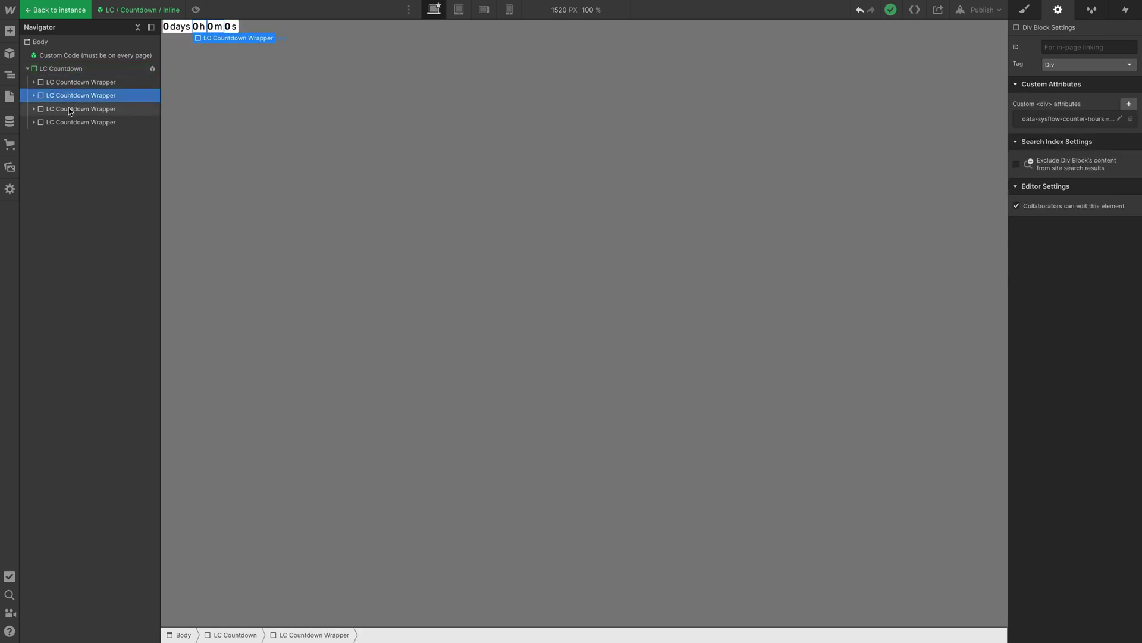
{"action": "left_click", "coordinate": [69, 109]}
{"action": "left_click", "coordinate": [69, 122]}
{"action": "left_click", "coordinate": [70, 109]}
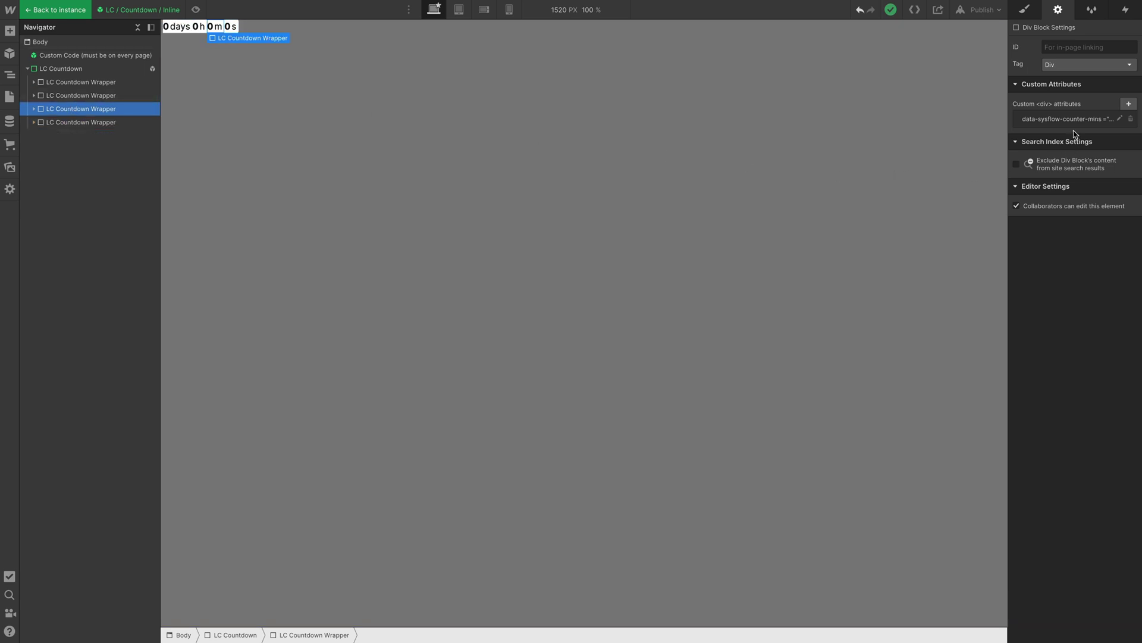
{"action": "left_click", "coordinate": [80, 95]}
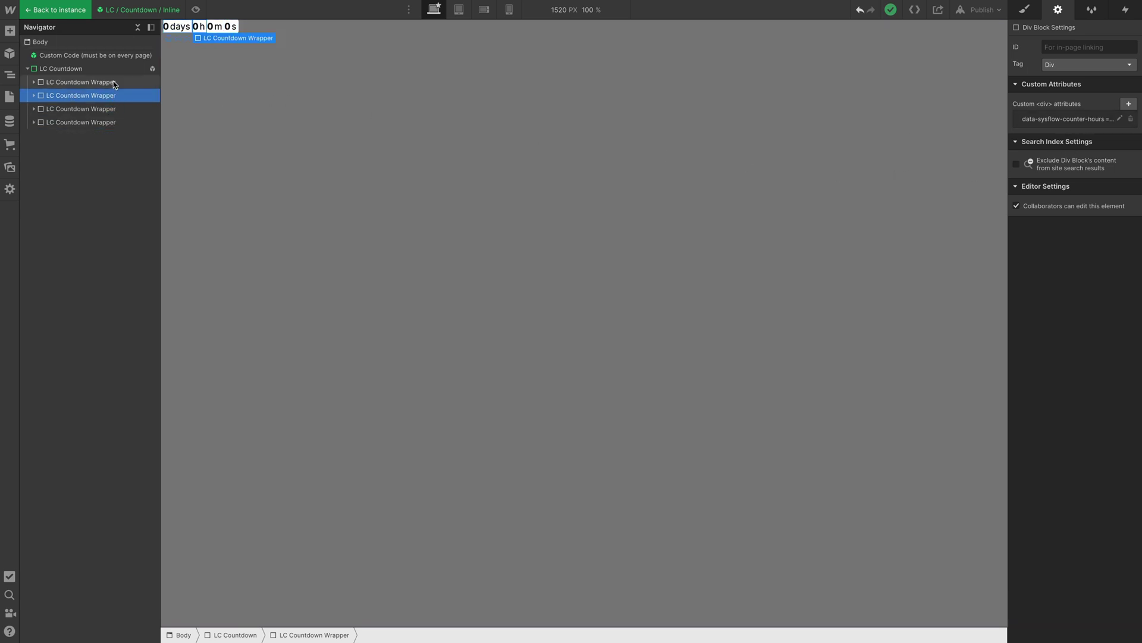
{"action": "left_click", "coordinate": [80, 82]}
{"action": "left_click", "coordinate": [115, 95]}
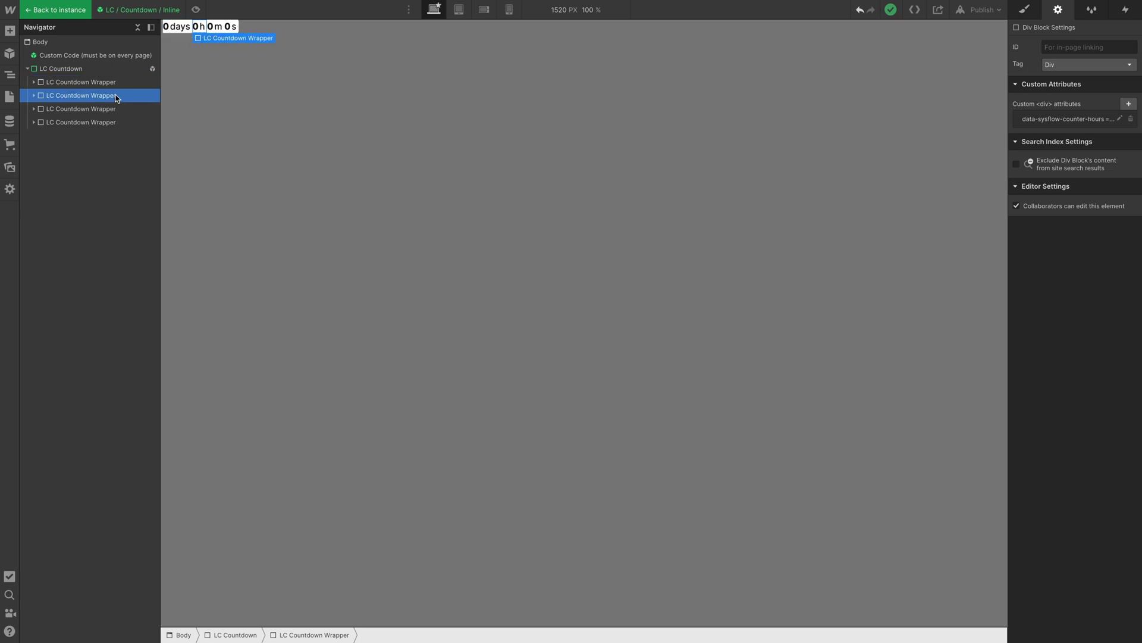
{"action": "left_click", "coordinate": [114, 109]}
{"action": "left_click", "coordinate": [113, 122]}
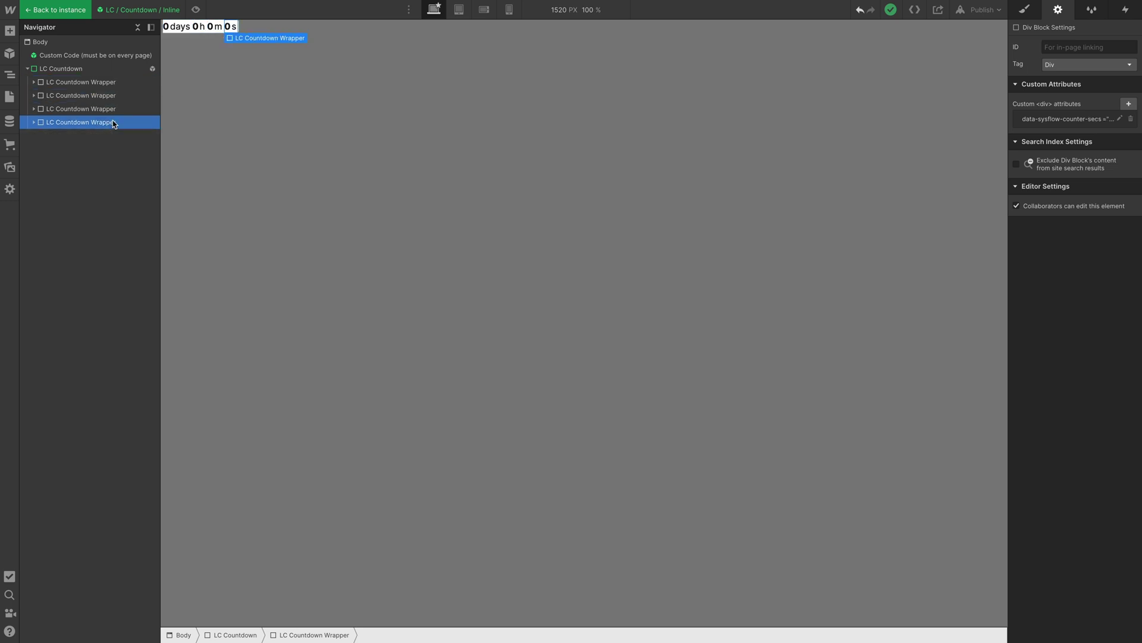
{"action": "left_click", "coordinate": [89, 70]}
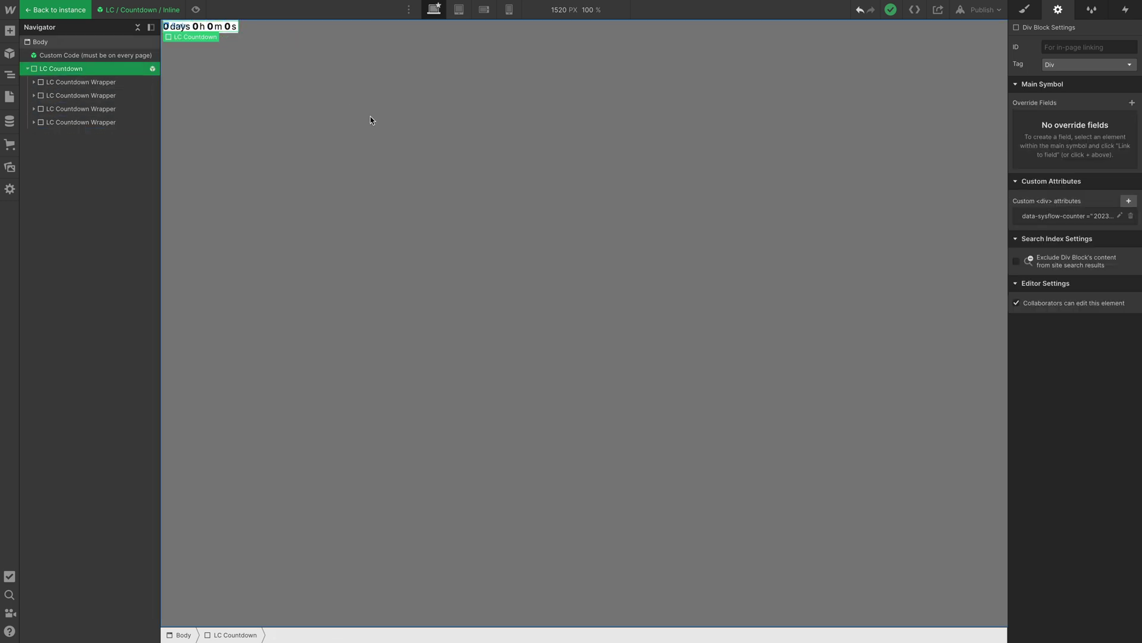
Open the published systemflow-demo.webflow.io site and check the inline countdown on the live page
{"action": "left_click", "coordinate": [980, 17]}
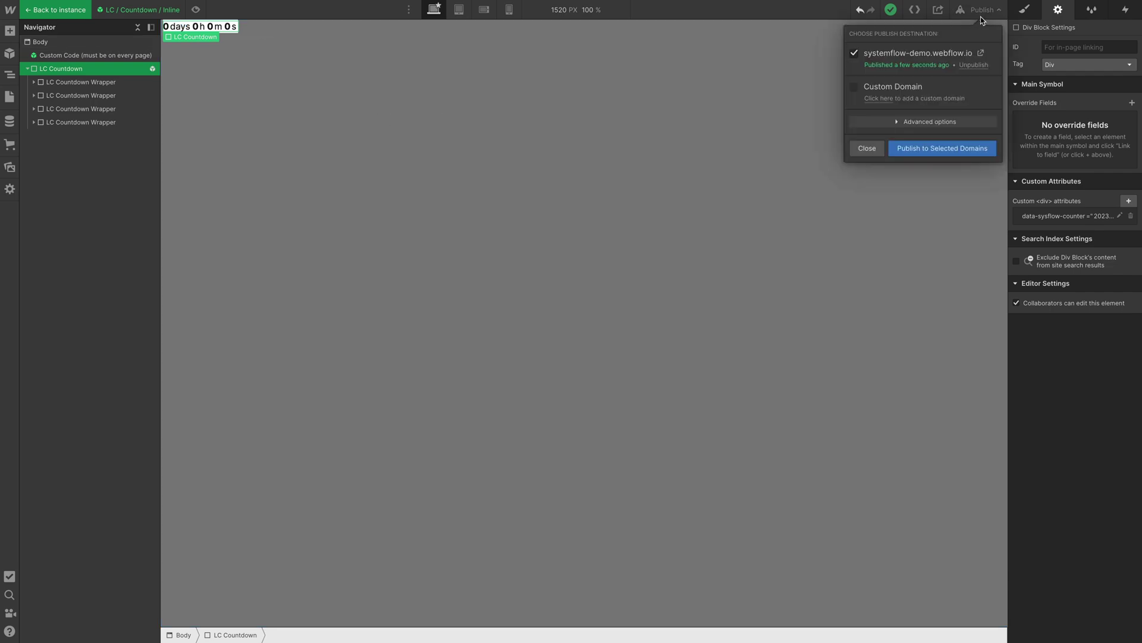
{"action": "left_click", "coordinate": [982, 52]}
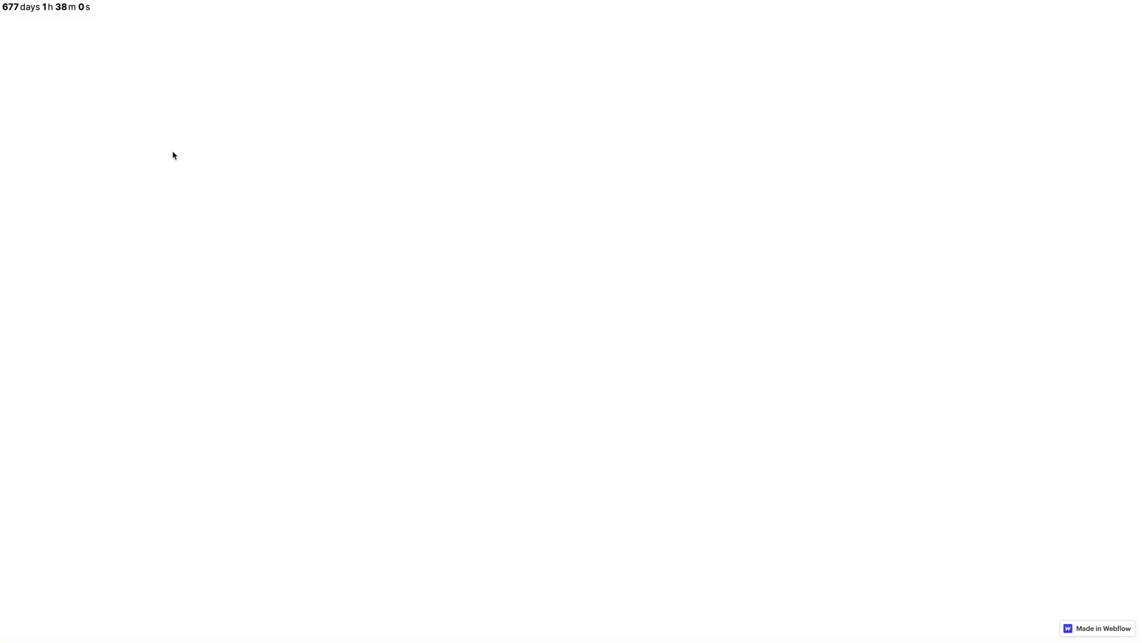
{"action": "triple_click", "coordinate": [12, 10]}
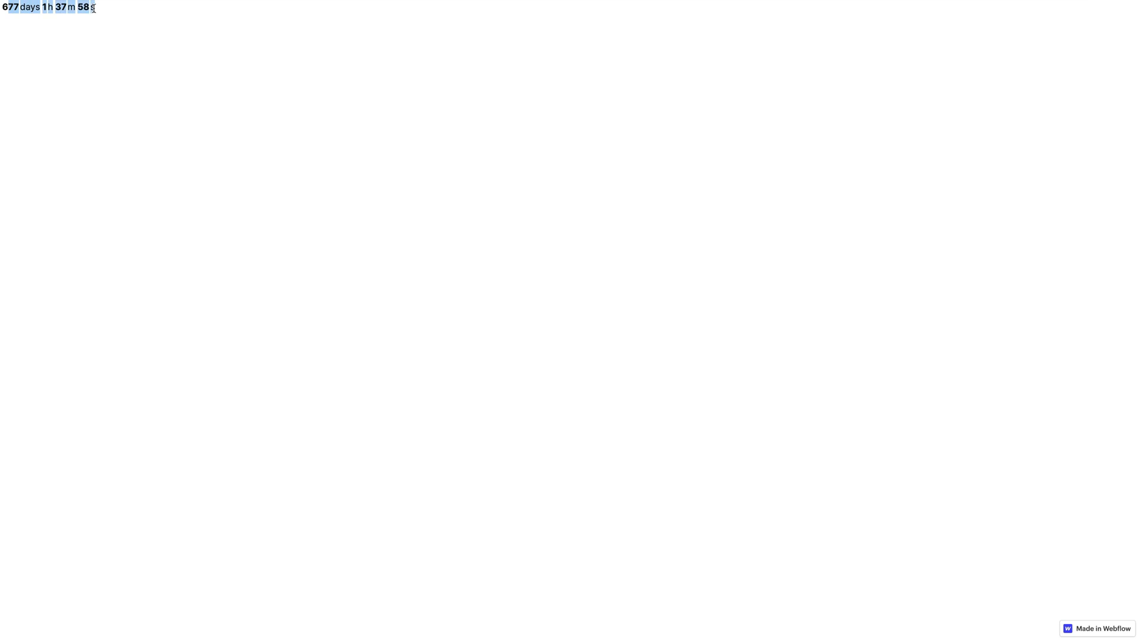
Return from the published page to the Designer and delete the LC / Countdown / Inline instance from the Home page
{"action": "left_click", "coordinate": [105, 31]}
{"action": "key", "text": "ctrl+w"}
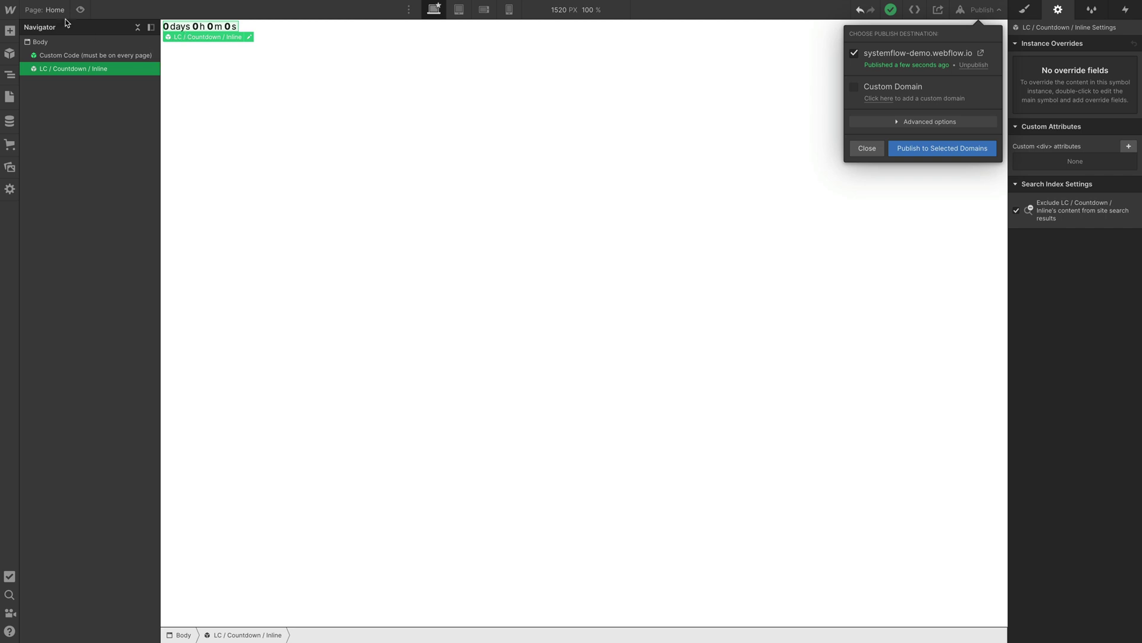
{"action": "left_click", "coordinate": [271, 98]}
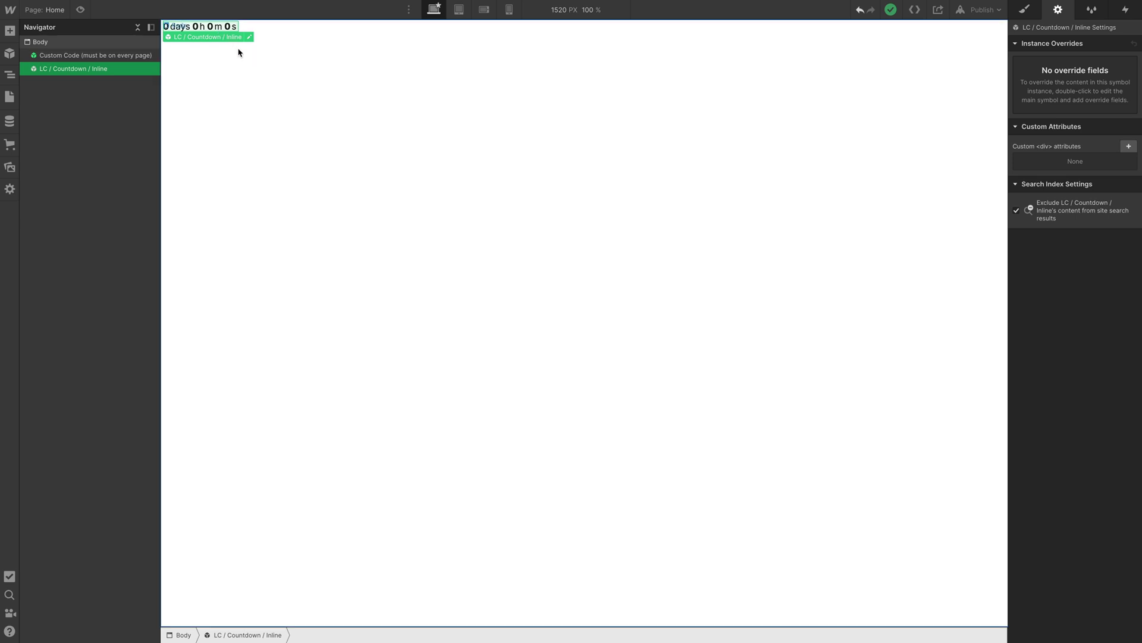
{"action": "key", "text": "Up"}
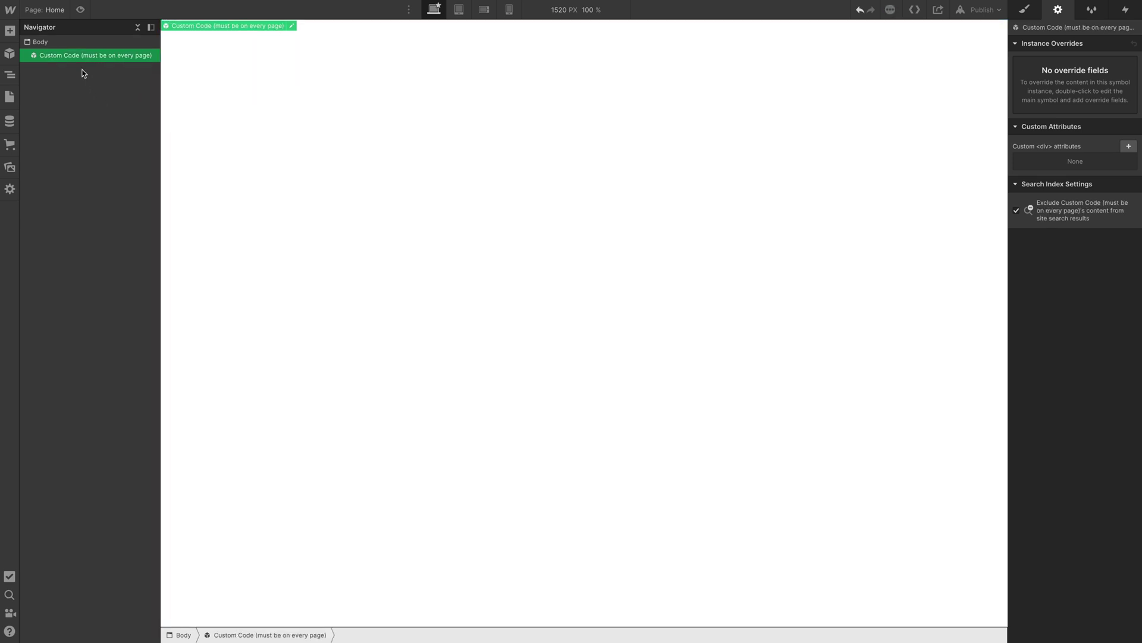
Open the SystemFlow project settings and go to the project's Custom Code section
{"action": "left_click", "coordinate": [9, 9]}
{"action": "left_click", "coordinate": [41, 45]}
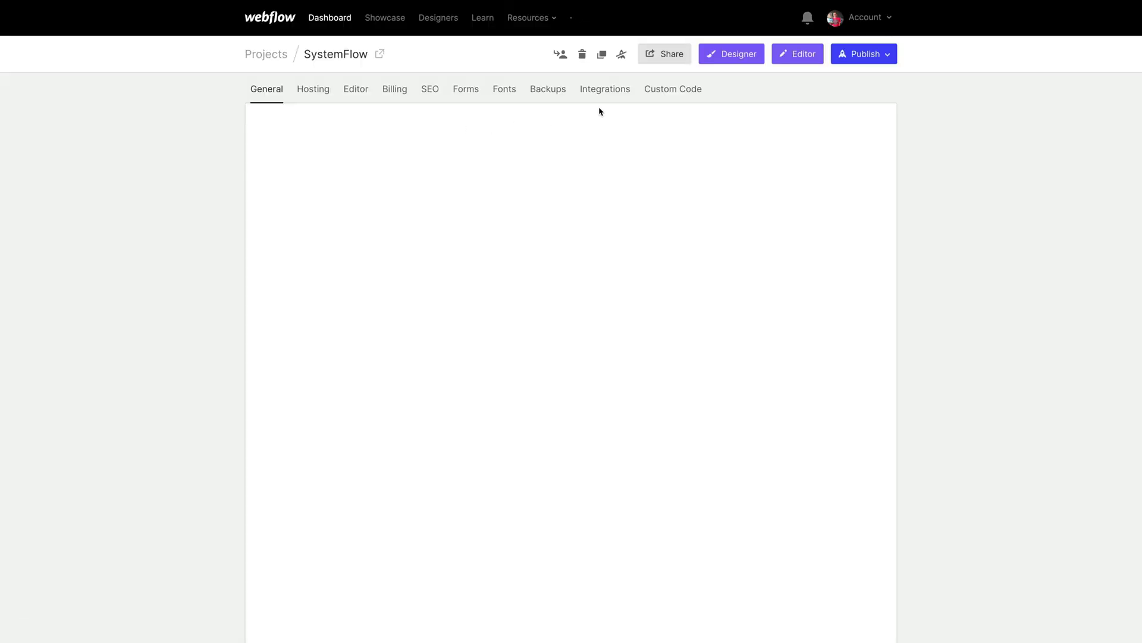
{"action": "left_click", "coordinate": [673, 89]}
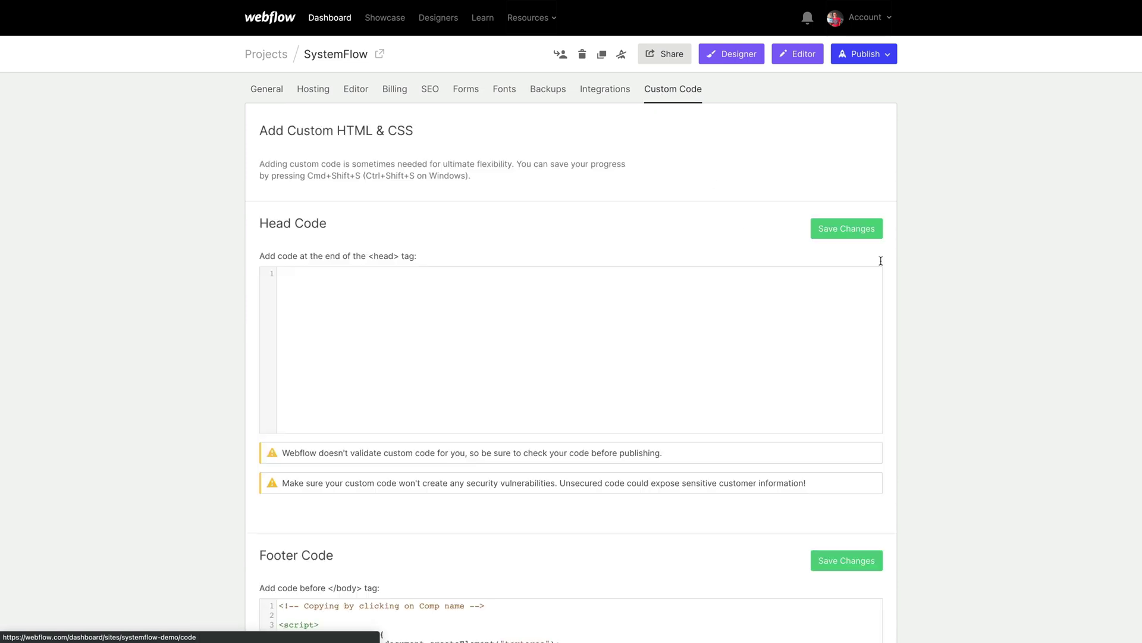
Look through the Footer Code and highlight the Live Components block with its counter.js, cookie.js and temporal.js scripts
{"action": "scroll", "coordinate": [714, 232], "scroll_direction": "down", "scroll_amount": 6}
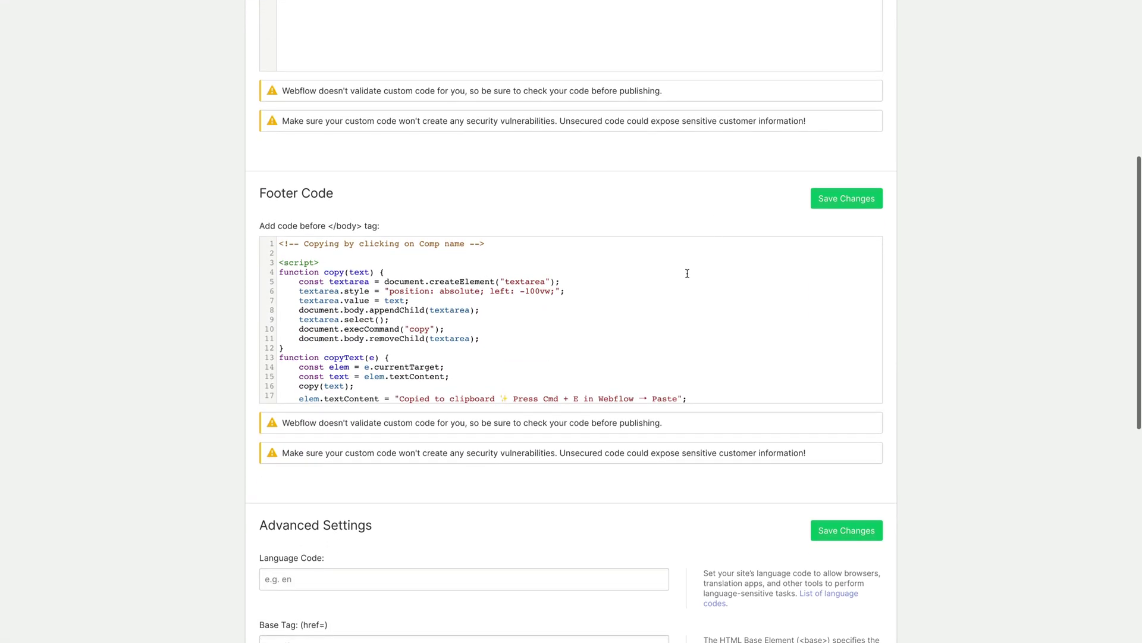
{"action": "left_click_drag", "start_coordinate": [259, 193], "coordinate": [342, 193]}
{"action": "left_click", "coordinate": [632, 302]}
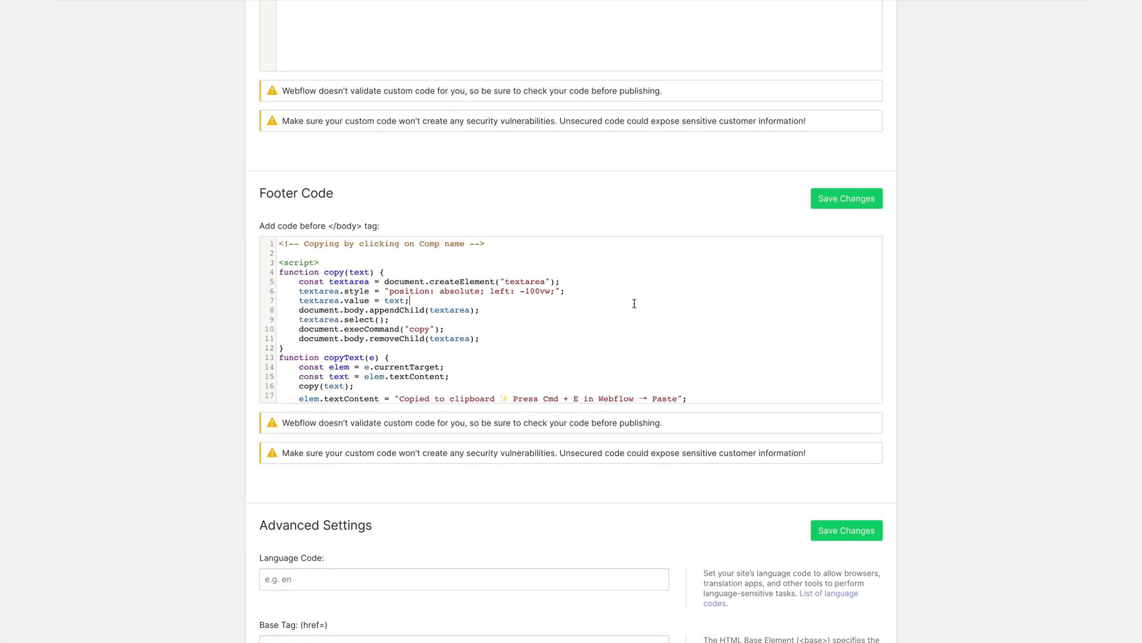
{"action": "scroll", "coordinate": [634, 304], "scroll_direction": "down", "scroll_amount": 3}
{"action": "scroll", "coordinate": [634, 304], "scroll_direction": "down", "scroll_amount": 1}
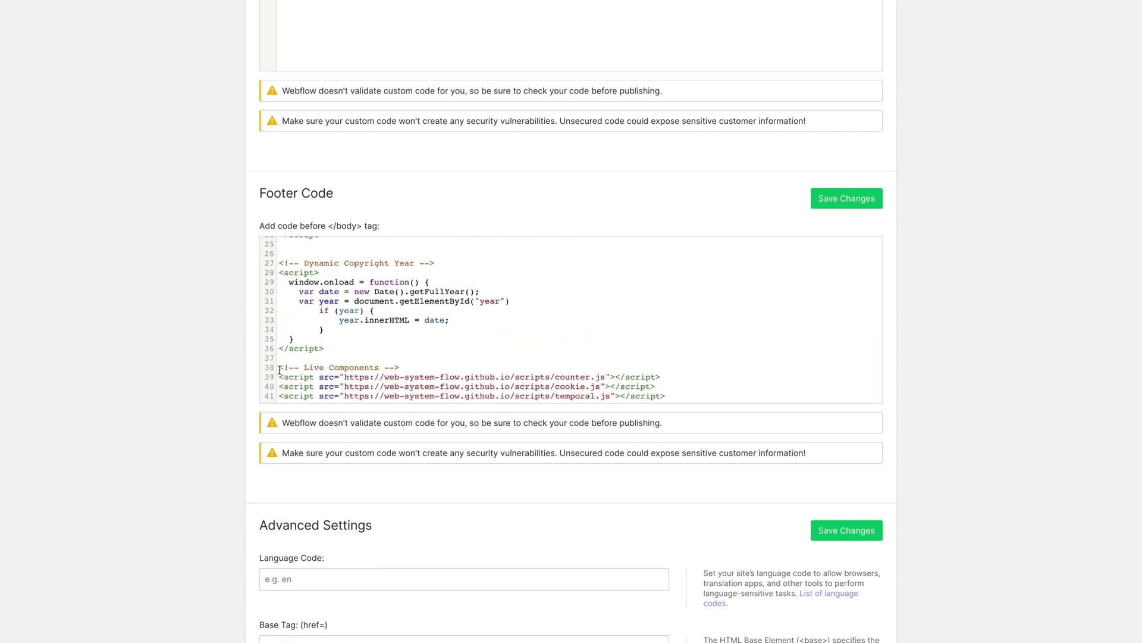
{"action": "left_click_drag", "start_coordinate": [279, 370], "coordinate": [675, 400]}
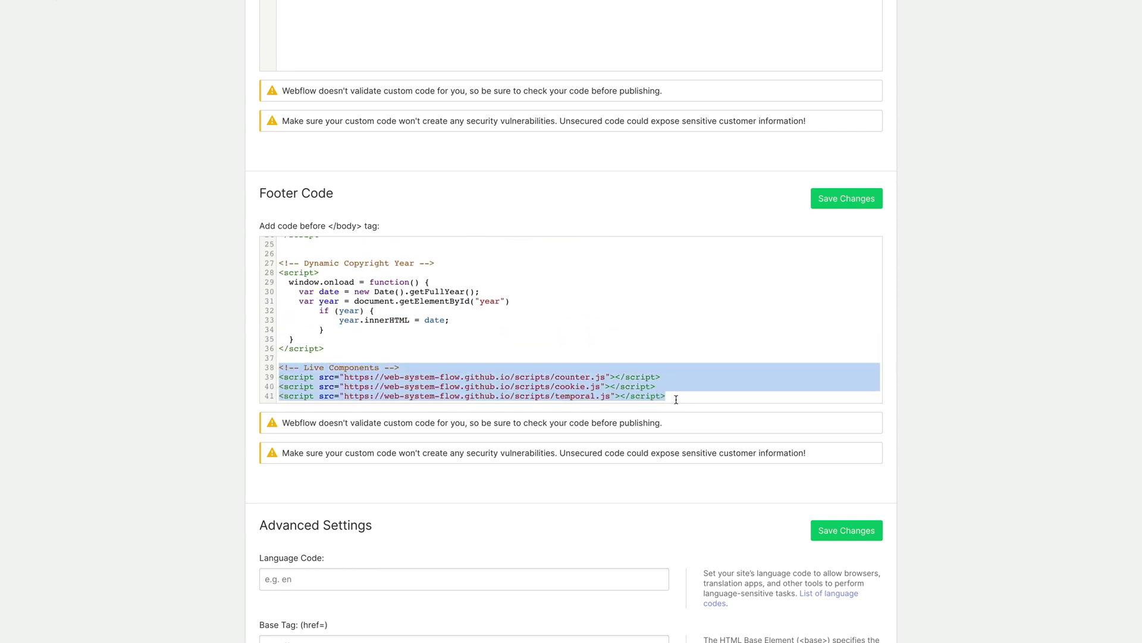
{"action": "left_click", "coordinate": [676, 399]}
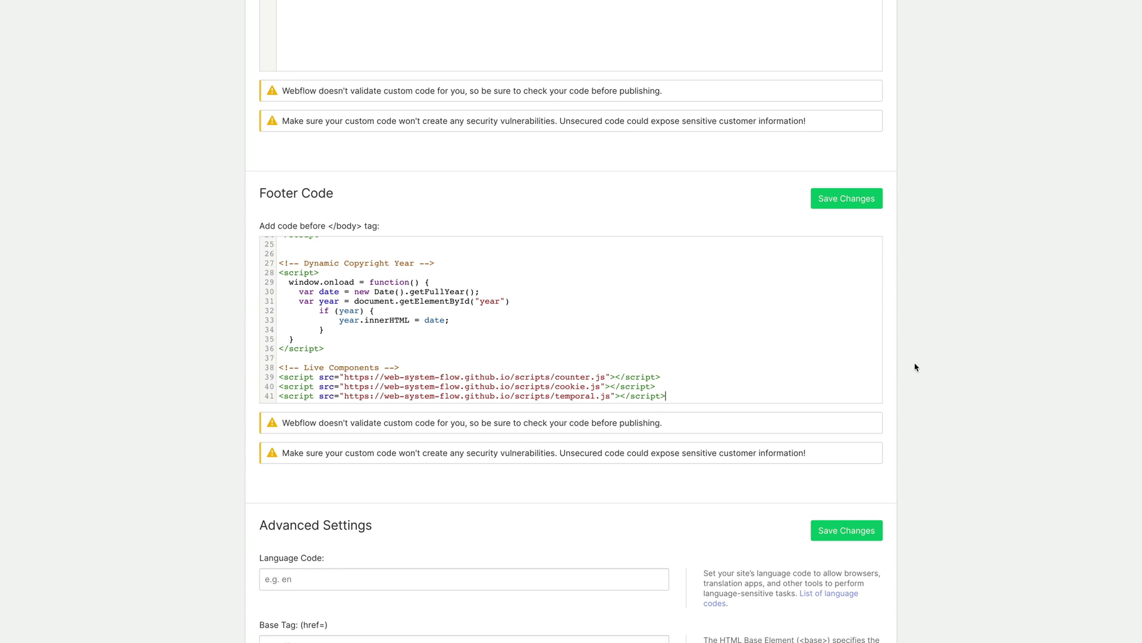
Try to comment out the three Live Components scripts by moving the closing --> from the comment line to after the temporal.js script
{"action": "left_click", "coordinate": [424, 365]}
{"action": "left_click_drag", "start_coordinate": [402, 368], "coordinate": [387, 369]}
{"action": "key", "text": "BackSpace"}
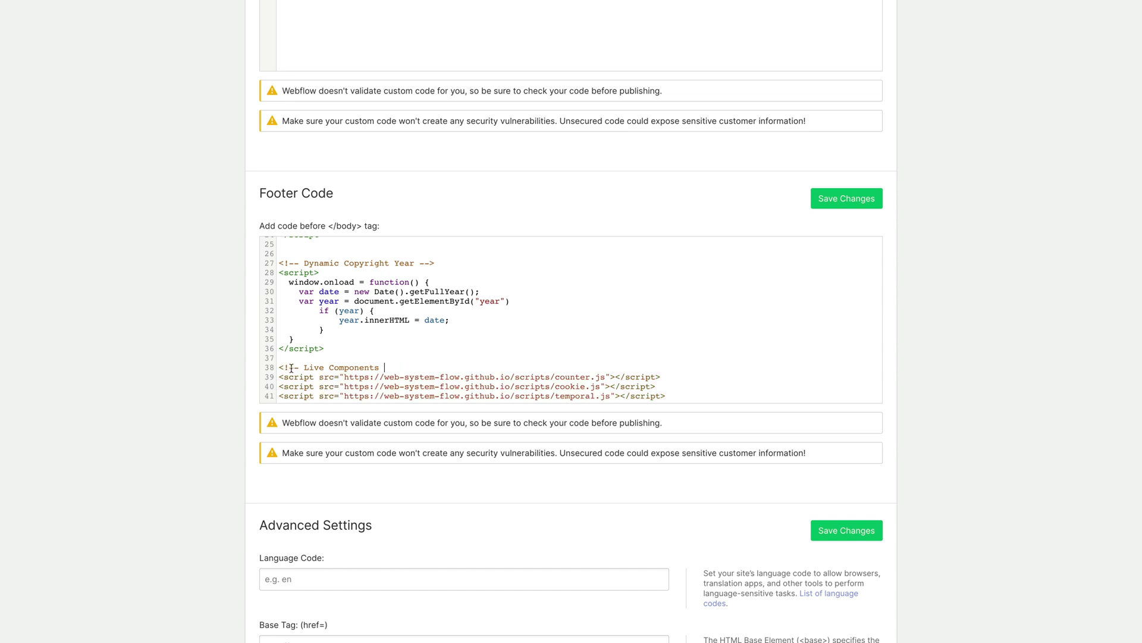
{"action": "left_click_drag", "start_coordinate": [282, 369], "coordinate": [375, 394]}
{"action": "left_click", "coordinate": [386, 392]}
{"action": "left_click", "coordinate": [685, 394]}
{"action": "type", "text": "-->"}
Move the closing --> back to the end of the Live Components comment line so the three scripts are no longer commented out
{"action": "left_click_drag", "start_coordinate": [670, 395], "coordinate": [689, 394]}
{"action": "left_click", "coordinate": [689, 394]}
{"action": "left_click_drag", "start_coordinate": [688, 394], "coordinate": [668, 396]}
{"action": "key", "text": "ctrl+x"}
{"action": "left_click", "coordinate": [438, 367]}
{"action": "key", "text": "ctrl+v"}
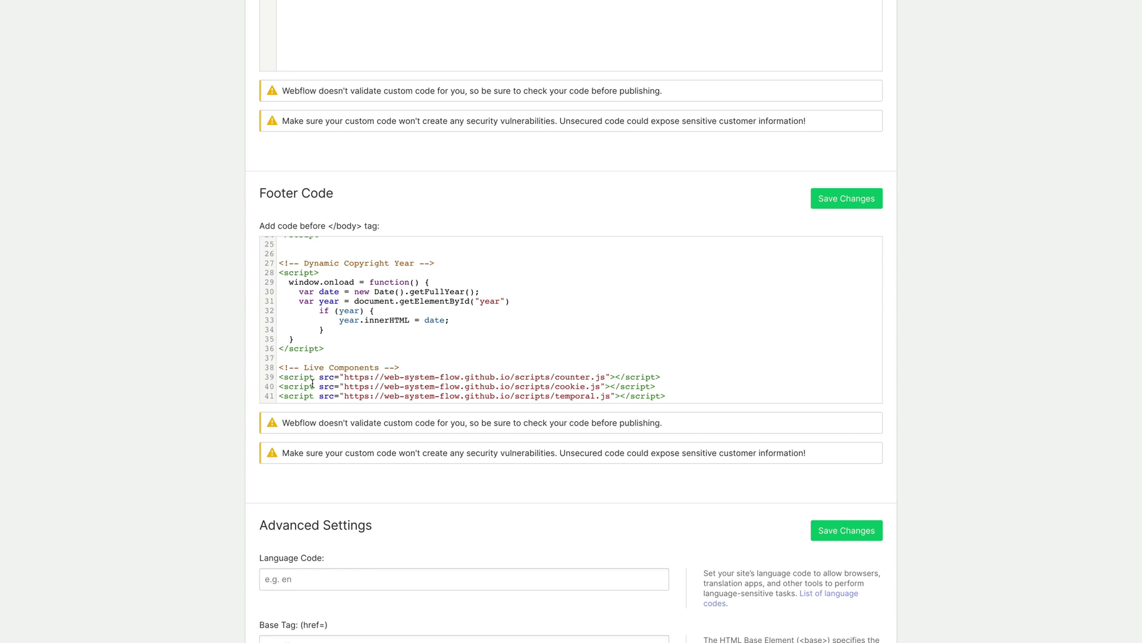
Highlight the counter.js script URL in the Live Components block of the footer code
{"action": "scroll", "coordinate": [465, 392], "scroll_direction": "up", "scroll_amount": 1}
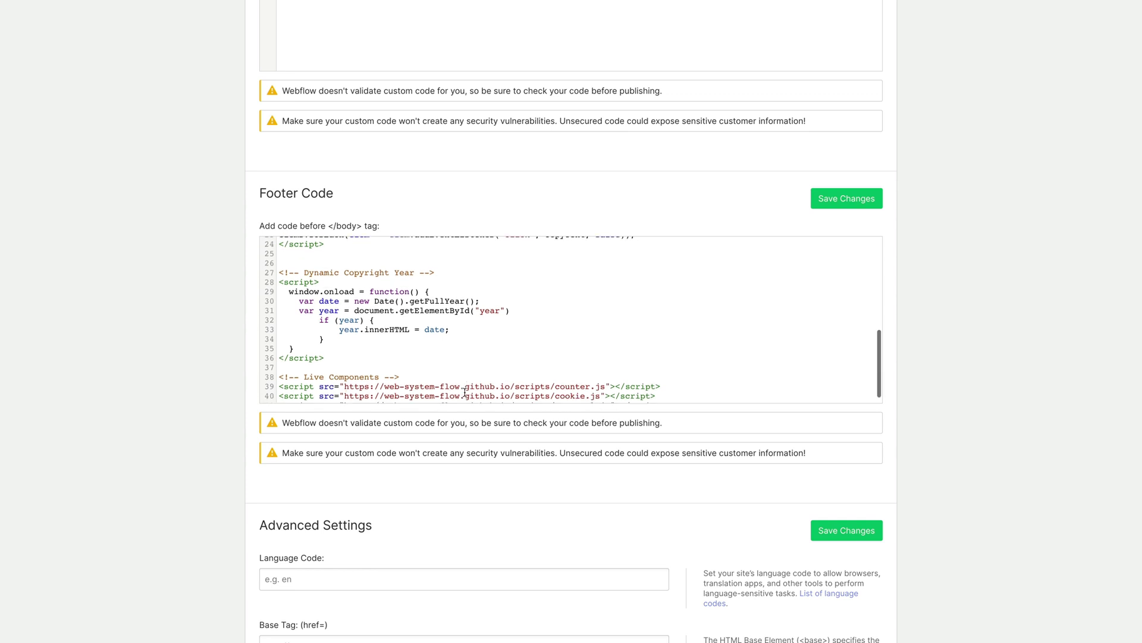
{"action": "scroll", "coordinate": [464, 392], "scroll_direction": "down", "scroll_amount": 1}
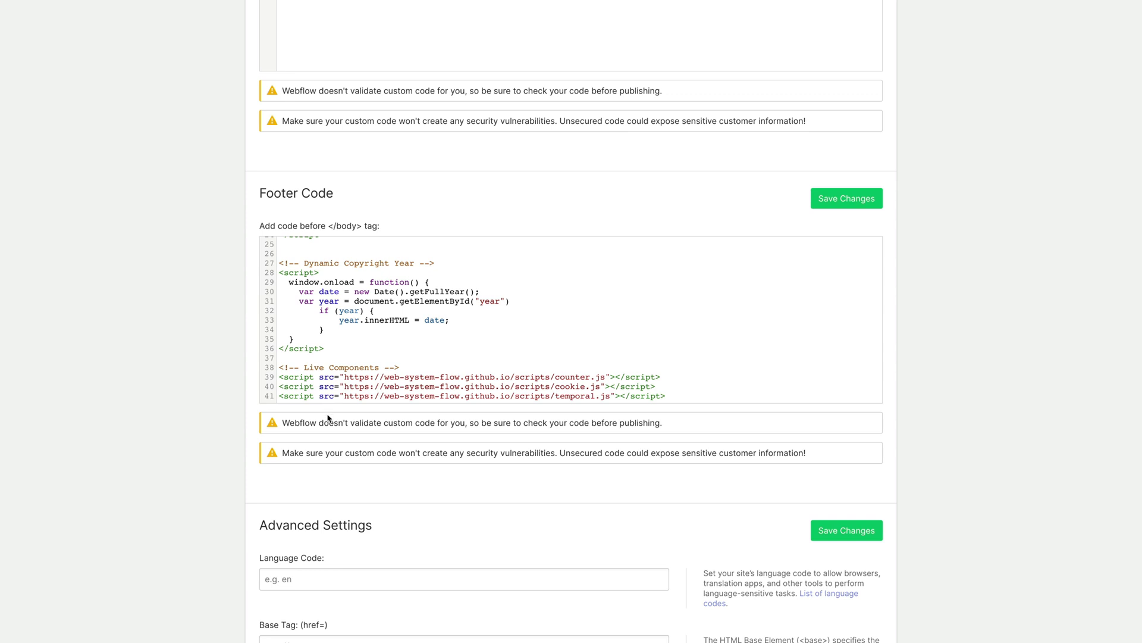
{"action": "left_click_drag", "start_coordinate": [345, 379], "coordinate": [606, 378]}
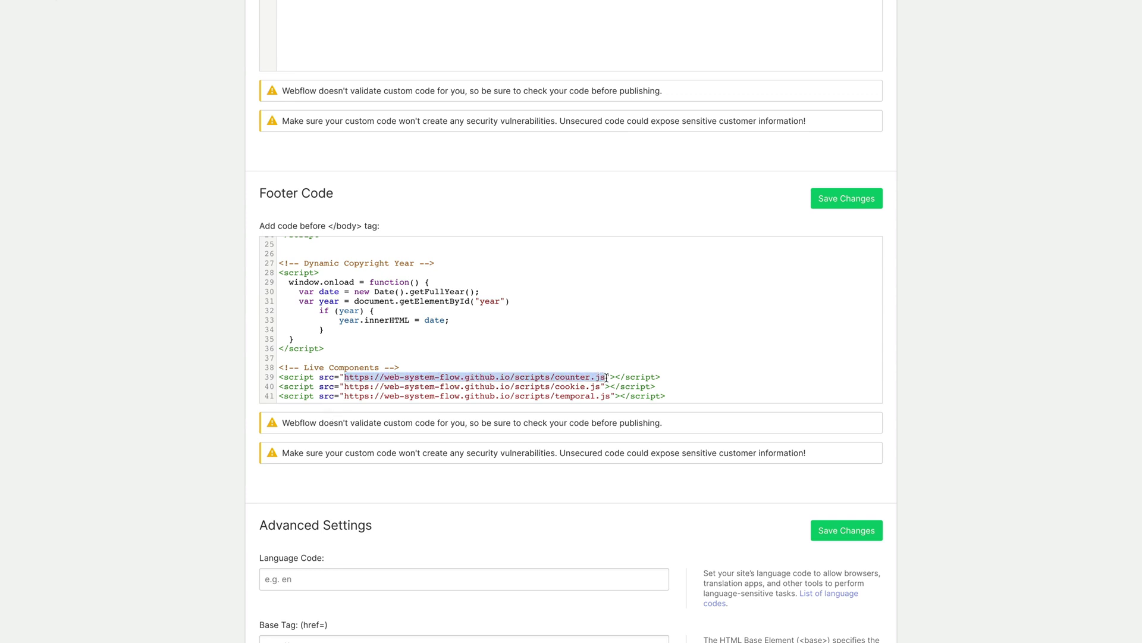
{"action": "left_click", "coordinate": [461, 391]}
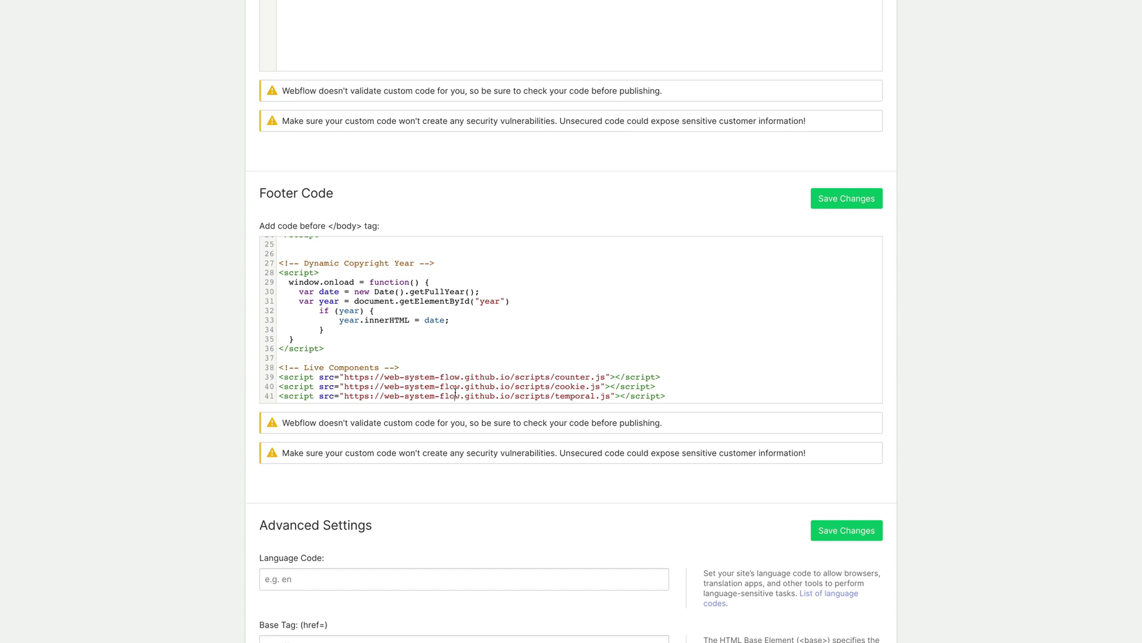
Highlight the whole Dynamic Copyright Year script in the footer code
{"action": "scroll", "coordinate": [372, 352], "scroll_direction": "up", "scroll_amount": 3}
{"action": "scroll", "coordinate": [372, 353], "scroll_direction": "down", "scroll_amount": 2}
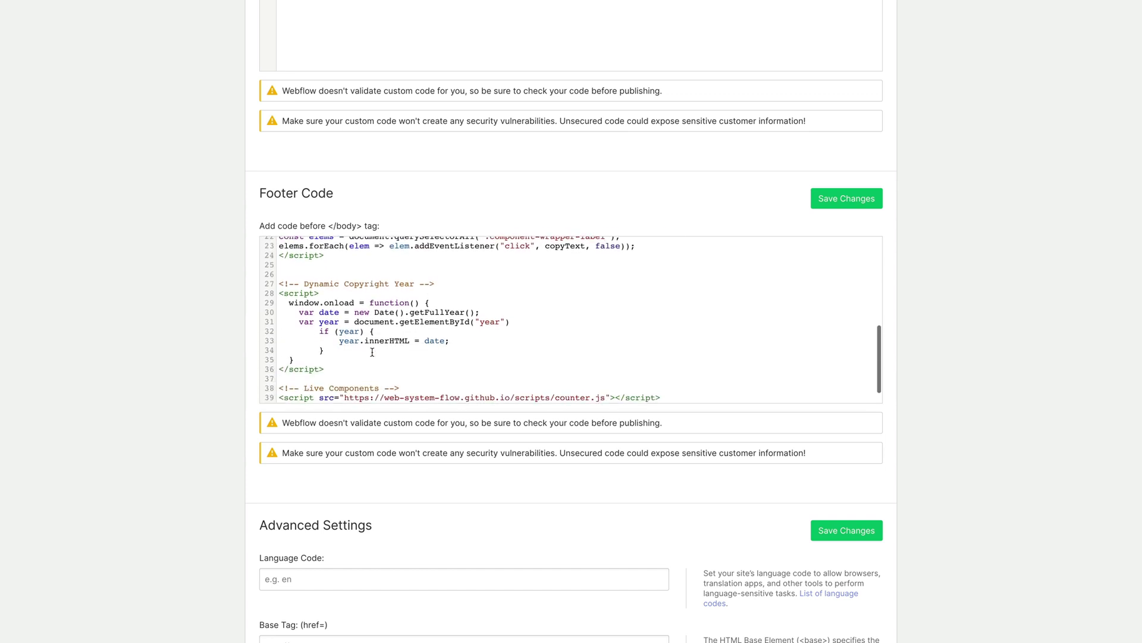
{"action": "left_click_drag", "start_coordinate": [342, 365], "coordinate": [279, 279]}
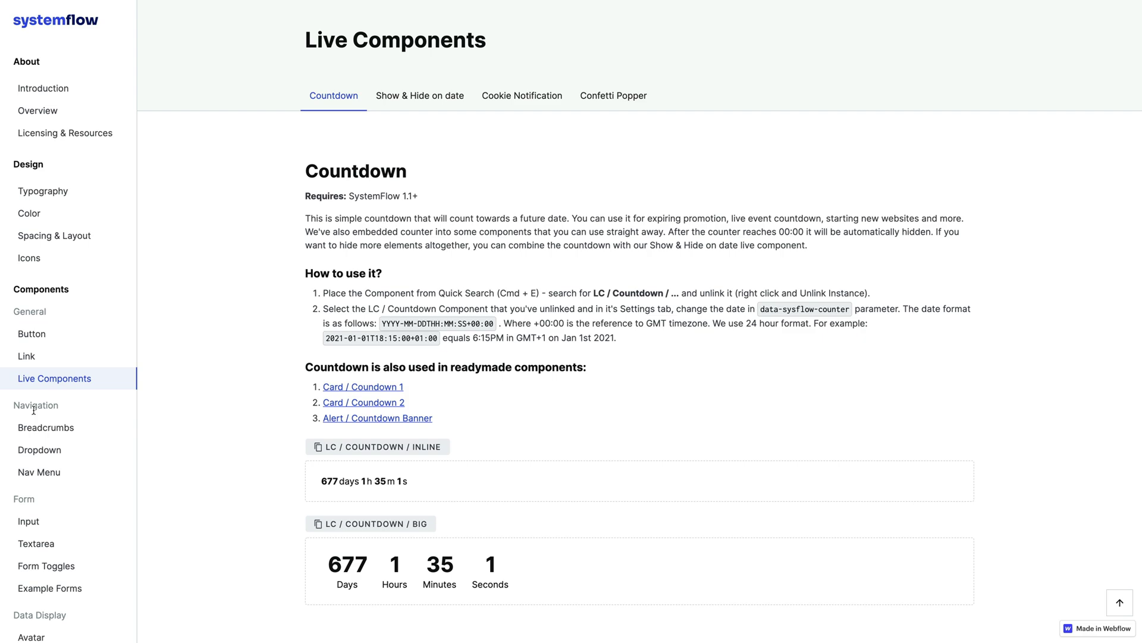
Switch to the published style guide, open the Footer page and highlight the copyright year in Footer / Light / 1
{"action": "scroll", "coordinate": [34, 415], "scroll_direction": "down", "scroll_amount": 10}
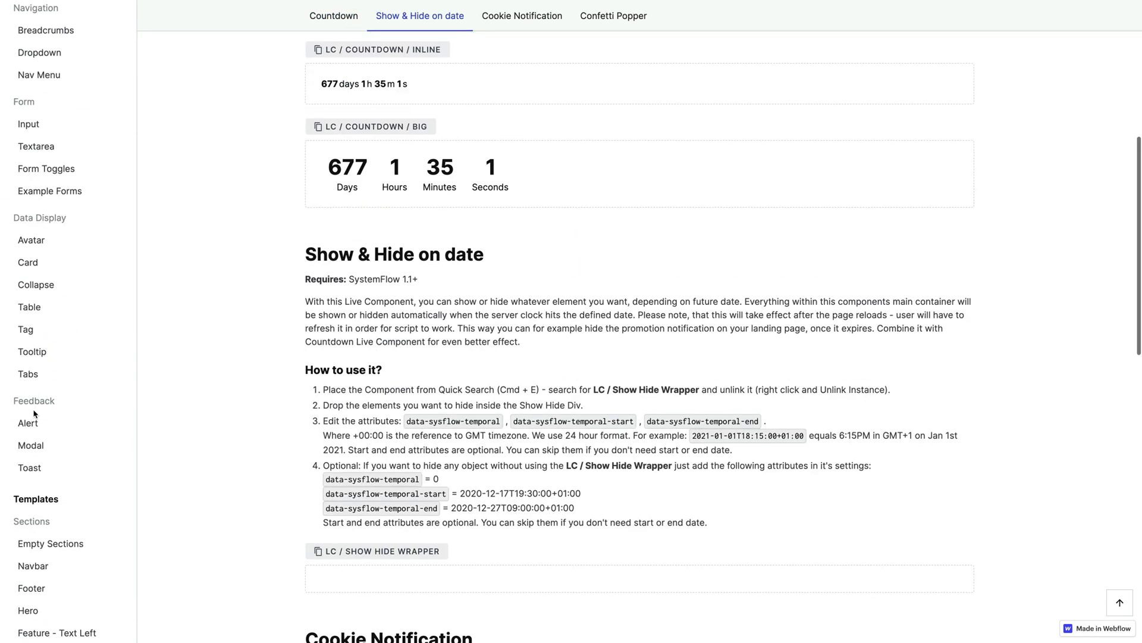
{"action": "scroll", "coordinate": [34, 415], "scroll_direction": "down", "scroll_amount": 2}
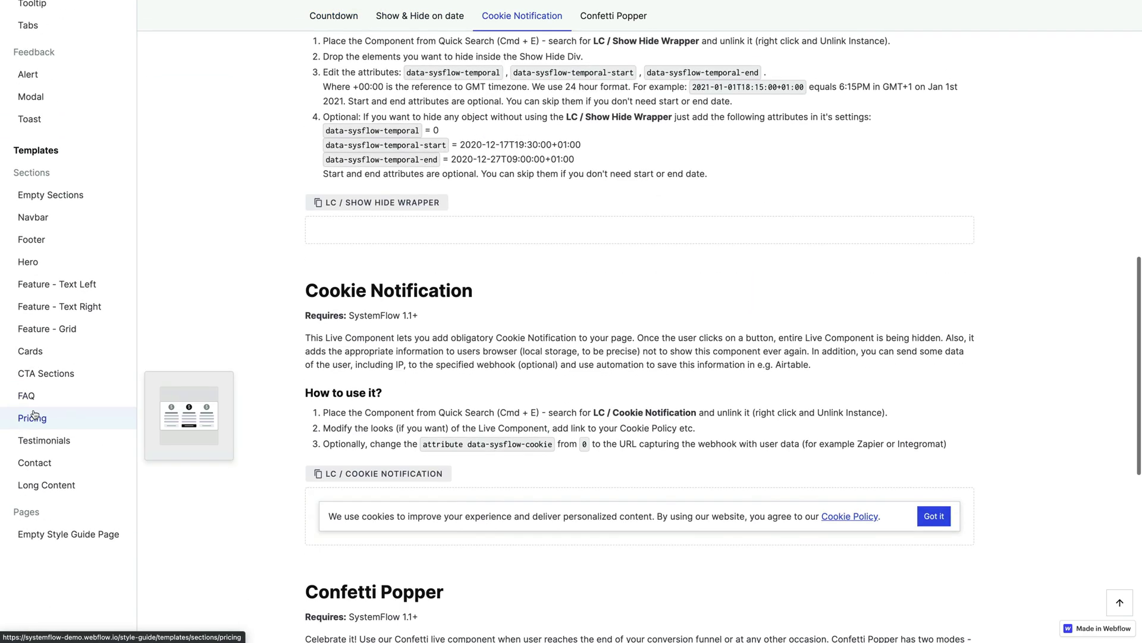
{"action": "left_click", "coordinate": [48, 262]}
{"action": "scroll", "coordinate": [447, 278], "scroll_direction": "down", "scroll_amount": 1}
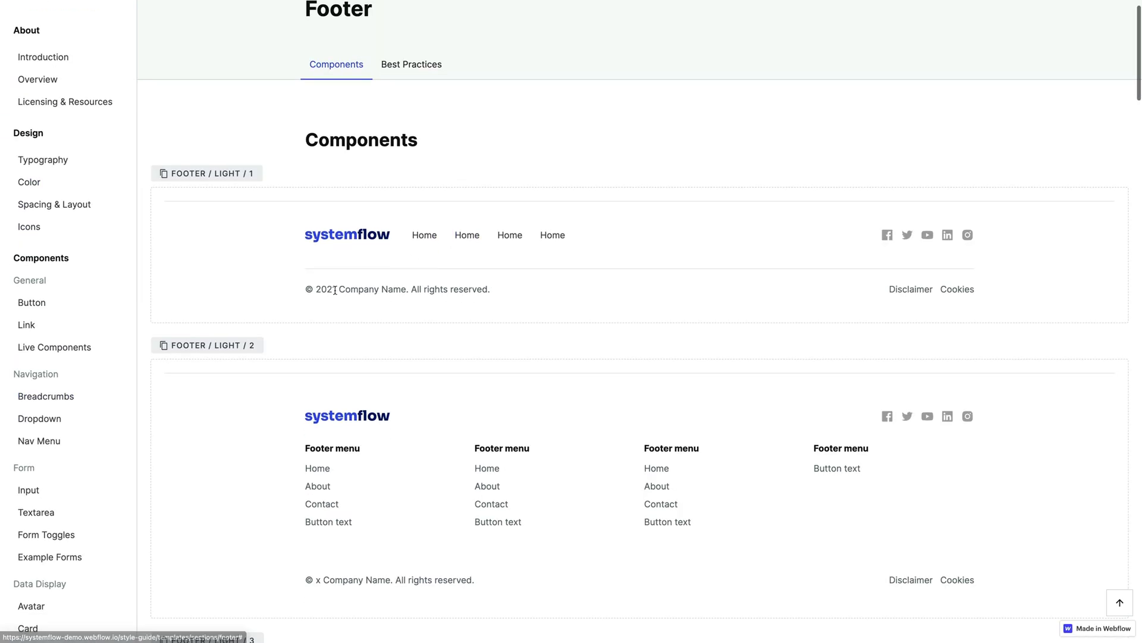
{"action": "left_click_drag", "start_coordinate": [319, 289], "coordinate": [327, 290]}
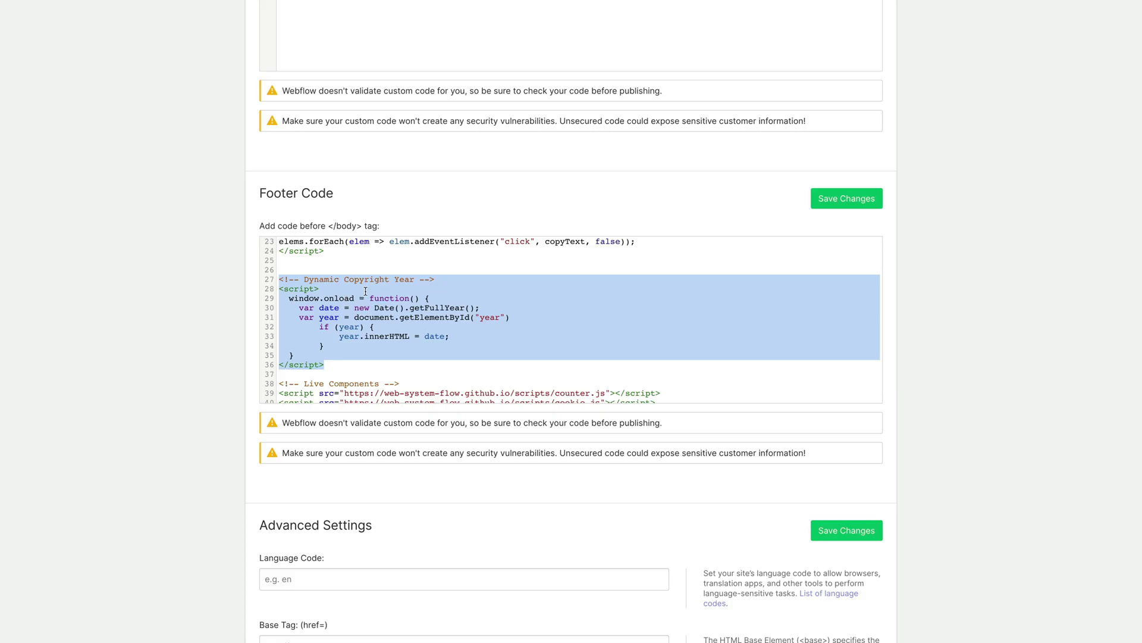
Return to the footer code and examine the script that copies a component name, located above the Dynamic Copyright Year block
{"action": "scroll", "coordinate": [365, 290], "scroll_direction": "up", "scroll_amount": 3}
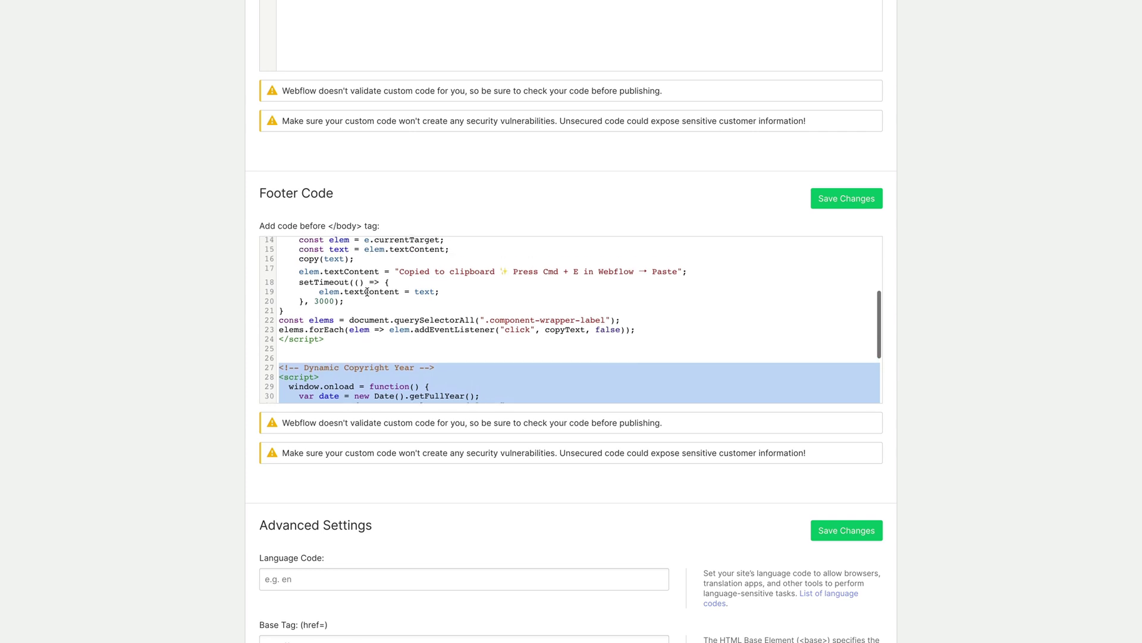
{"action": "scroll", "coordinate": [368, 291], "scroll_direction": "up", "scroll_amount": 2}
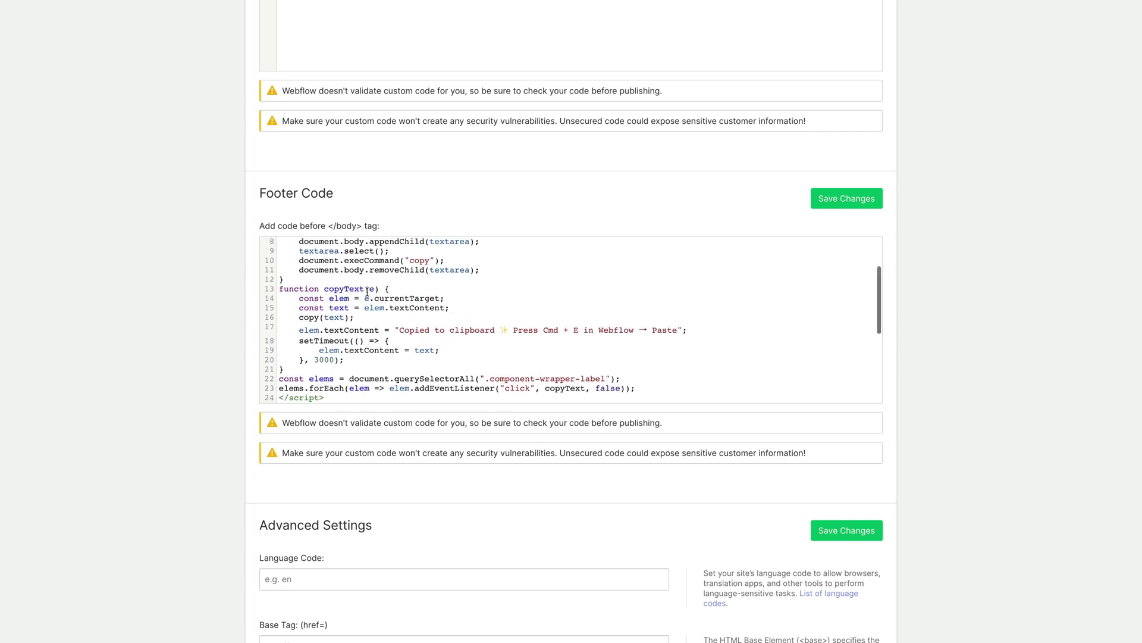
{"action": "scroll", "coordinate": [367, 291], "scroll_direction": "up", "scroll_amount": 2}
{"action": "scroll", "coordinate": [367, 292], "scroll_direction": "down", "scroll_amount": 4}
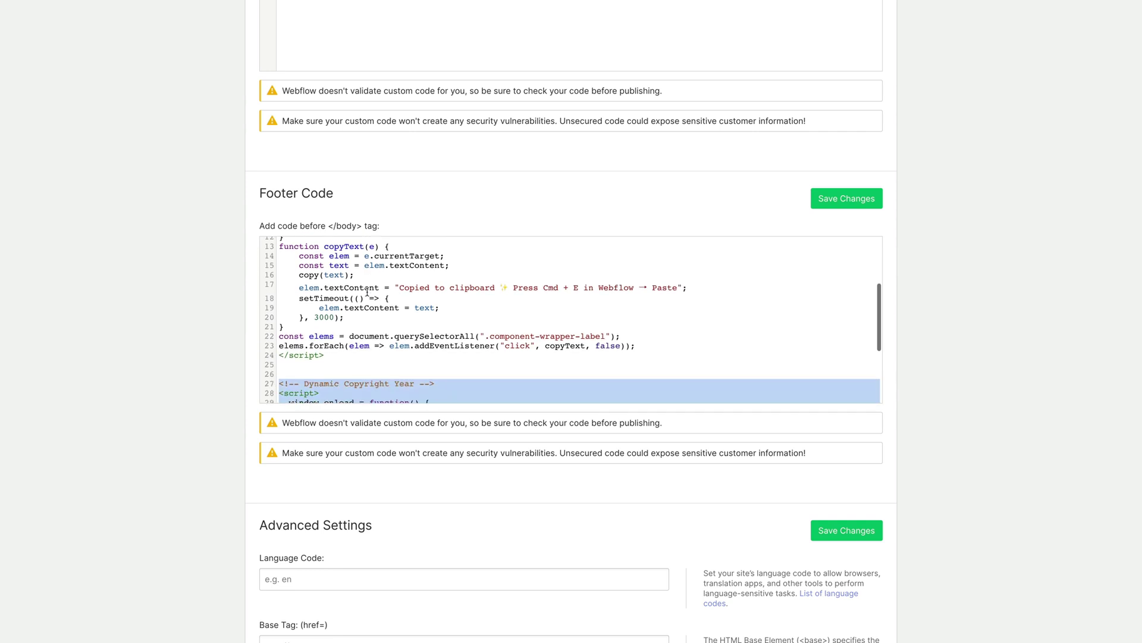
{"action": "left_click", "coordinate": [441, 331]}
{"action": "scroll", "coordinate": [440, 332], "scroll_direction": "down", "scroll_amount": 4}
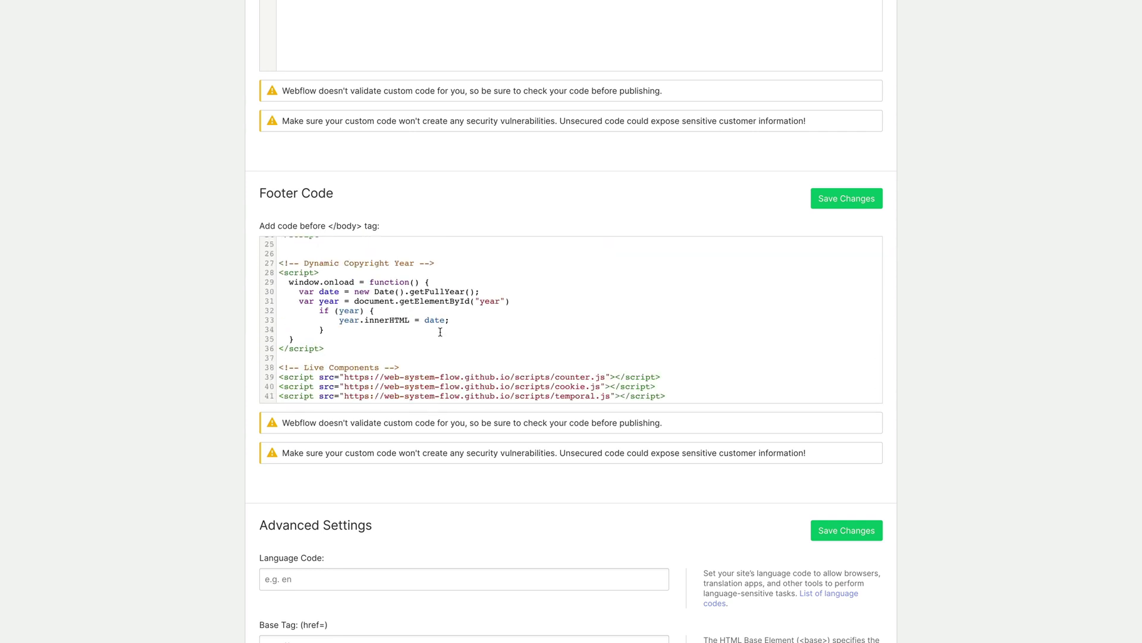
Highlight the "Copied to clipboard ✨ Press Cmd + E in Webflow → Paste" text in the copying script and look over the remaining footer code
{"action": "scroll", "coordinate": [441, 331], "scroll_direction": "up", "scroll_amount": 2}
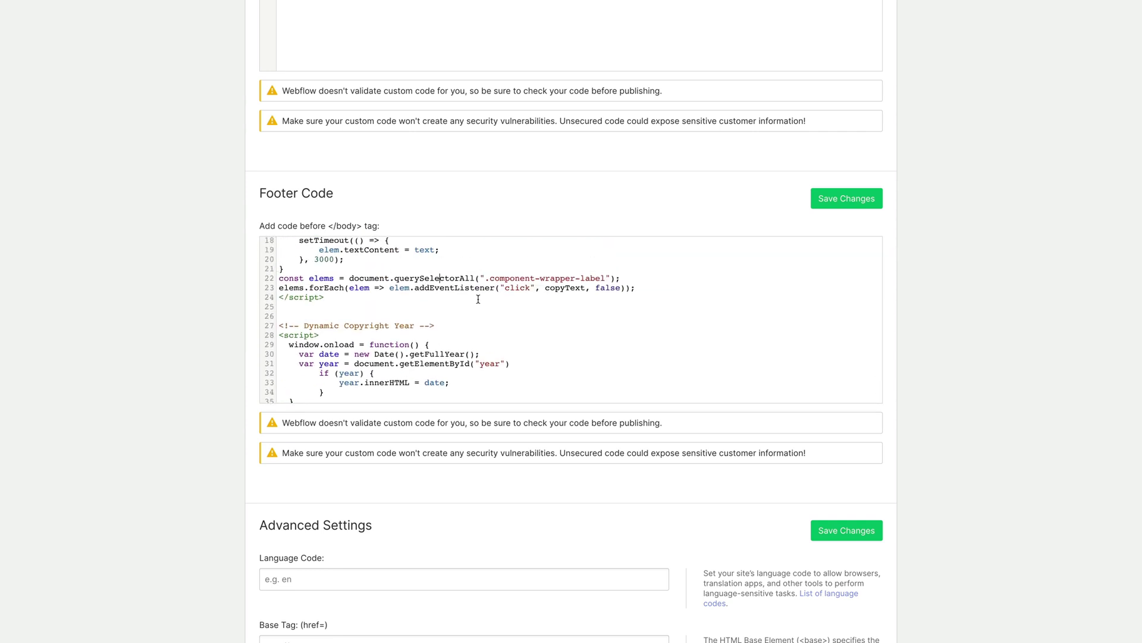
{"action": "scroll", "coordinate": [498, 298], "scroll_direction": "up", "scroll_amount": 1}
{"action": "left_click_drag", "start_coordinate": [399, 247], "coordinate": [678, 247]}
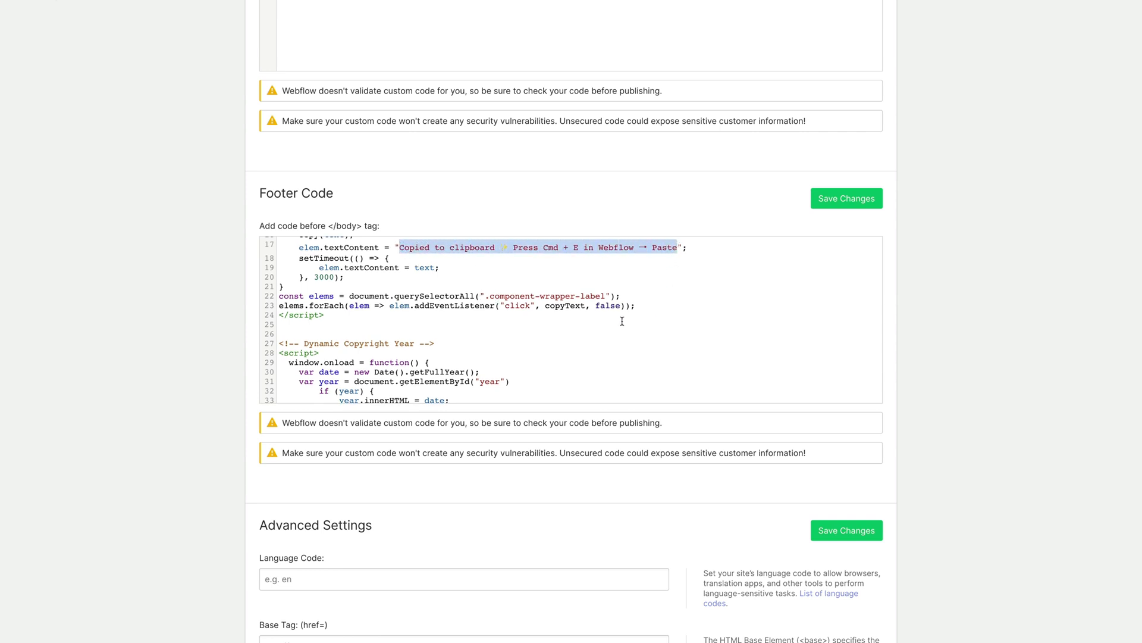
{"action": "scroll", "coordinate": [558, 304], "scroll_direction": "up", "scroll_amount": 1}
{"action": "scroll", "coordinate": [558, 305], "scroll_direction": "down", "scroll_amount": 4}
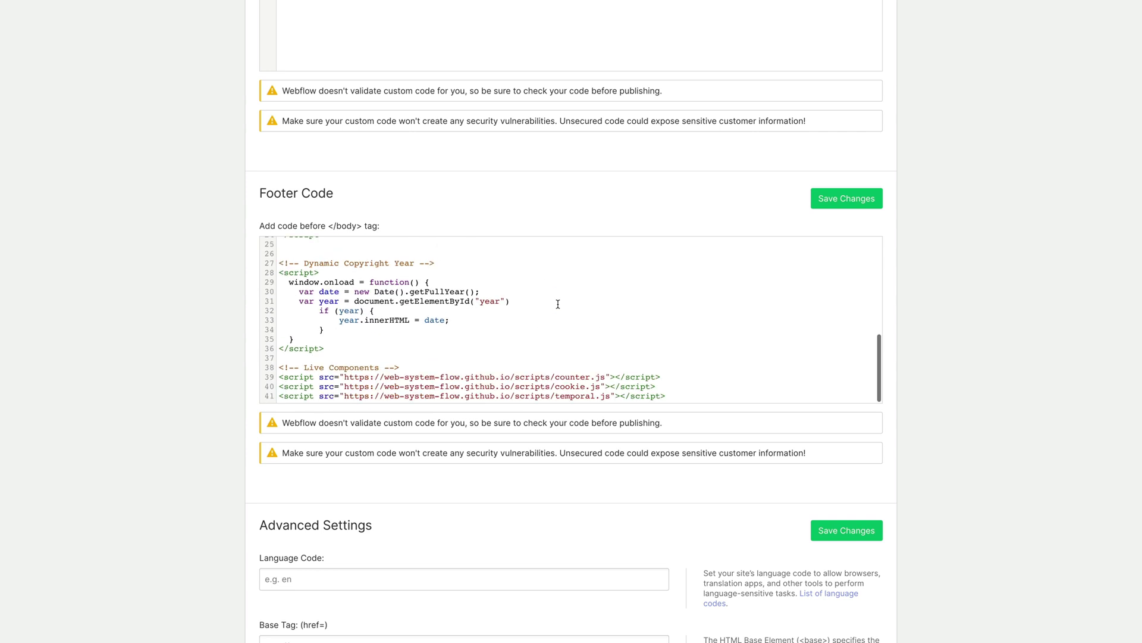
{"action": "left_click", "coordinate": [558, 304]}
{"action": "scroll", "coordinate": [201, 289], "scroll_direction": "up", "scroll_amount": 5}
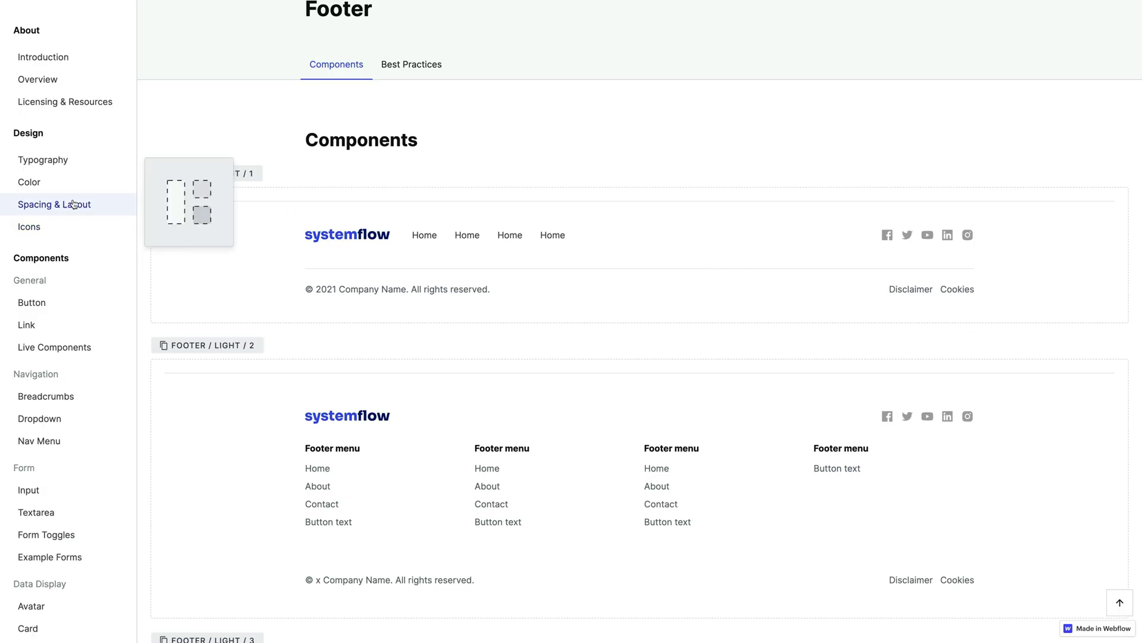
Open the Live Components page in the style guide and view the Countdown and Show & Hide on date sections
{"action": "mouse_move", "coordinate": [63, 226]}
{"action": "scroll", "coordinate": [67, 228], "scroll_direction": "up", "scroll_amount": 1}
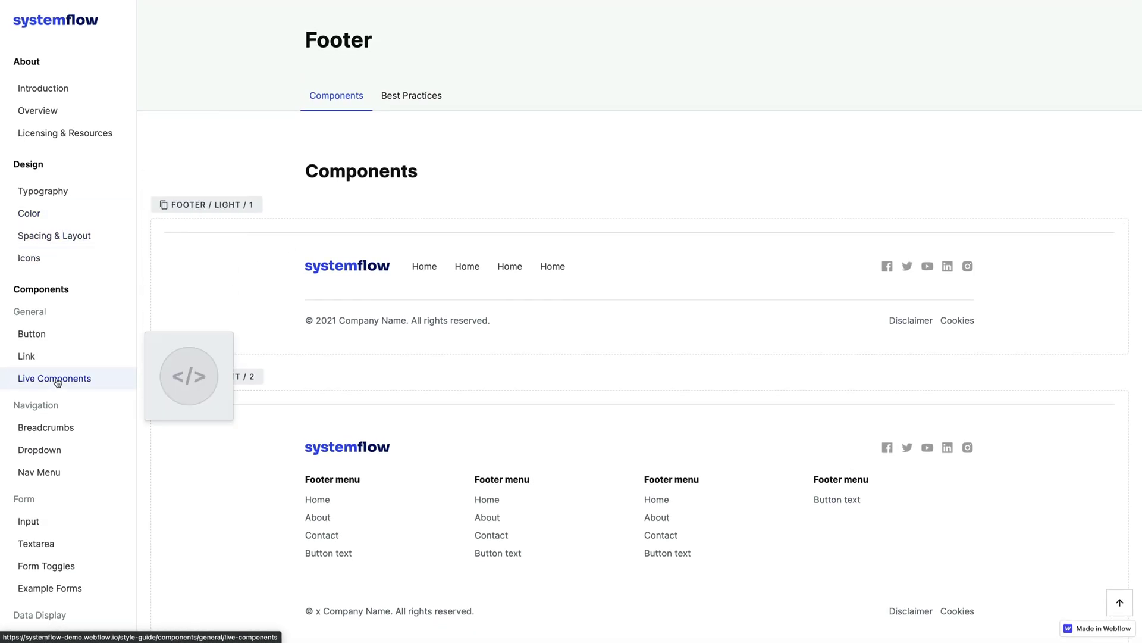
{"action": "left_click", "coordinate": [60, 383]}
{"action": "scroll", "coordinate": [443, 263], "scroll_direction": "down", "scroll_amount": 5}
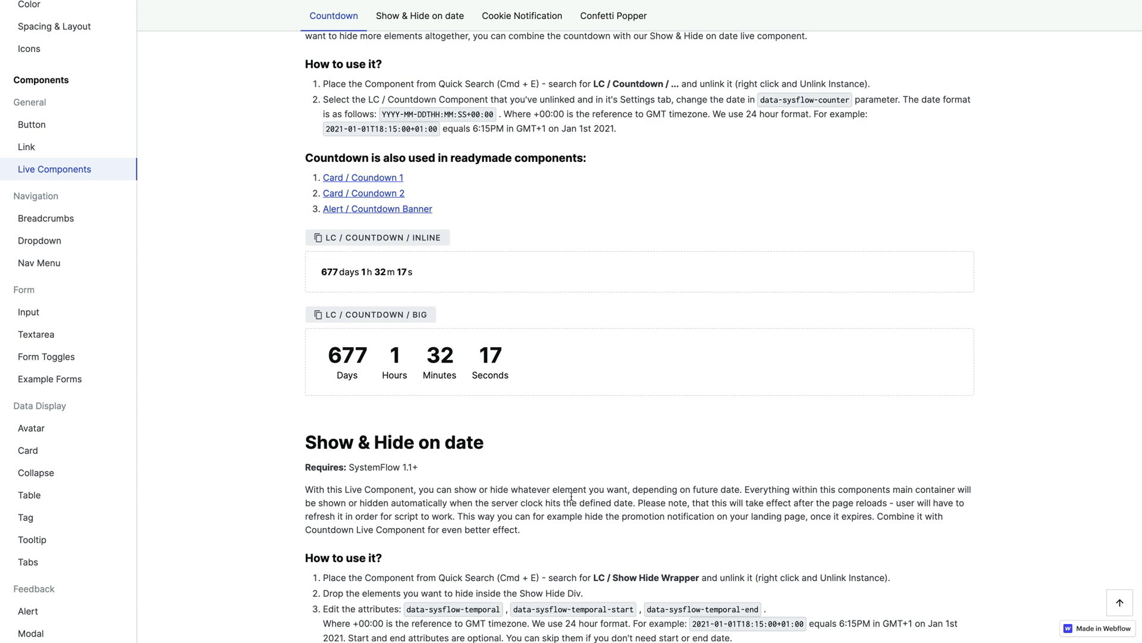
{"action": "scroll", "coordinate": [57, 333], "scroll_direction": "down", "scroll_amount": 2}
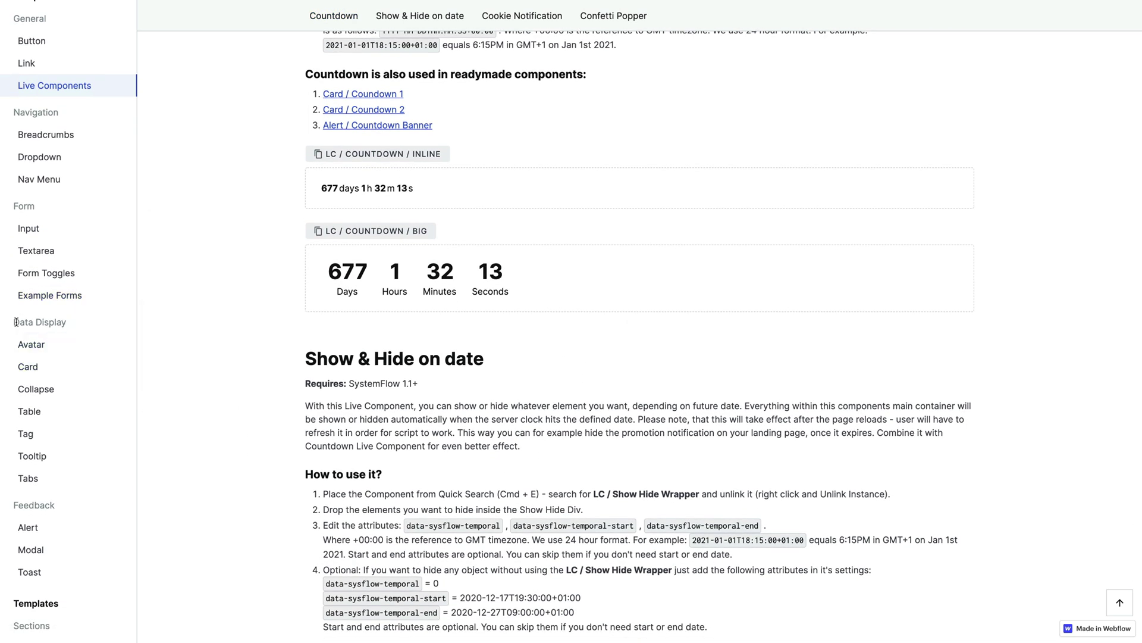
Open the style guide's Card page and view the Card / Countdown 2 component
{"action": "left_click", "coordinate": [53, 367]}
{"action": "scroll", "coordinate": [697, 283], "scroll_direction": "down", "scroll_amount": 20}
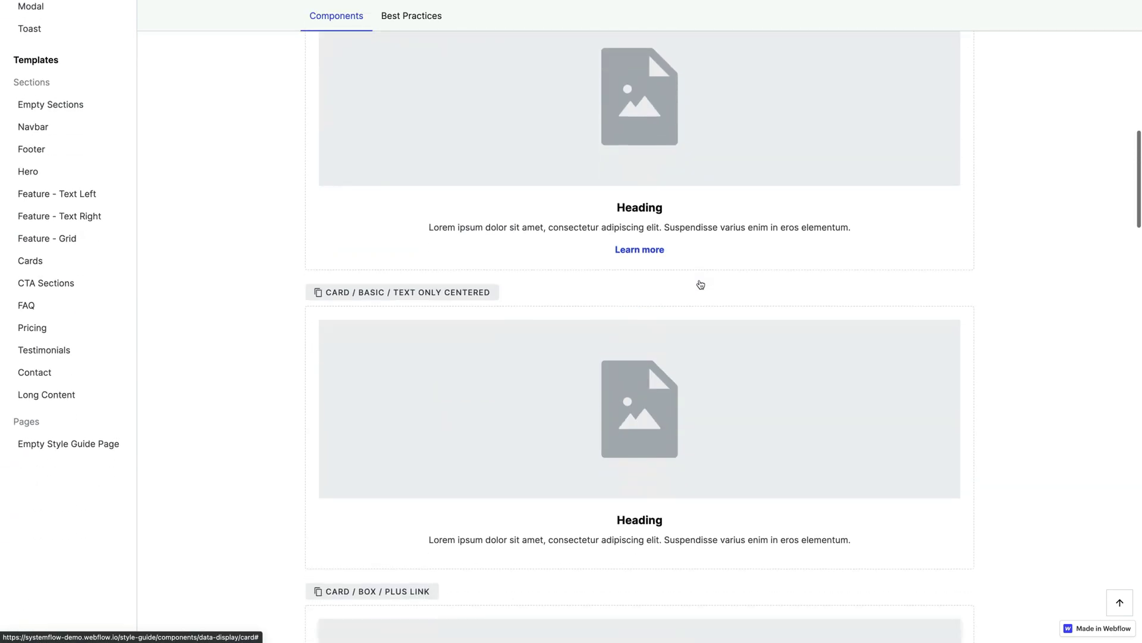
{"action": "scroll", "coordinate": [700, 284], "scroll_direction": "down", "scroll_amount": 15}
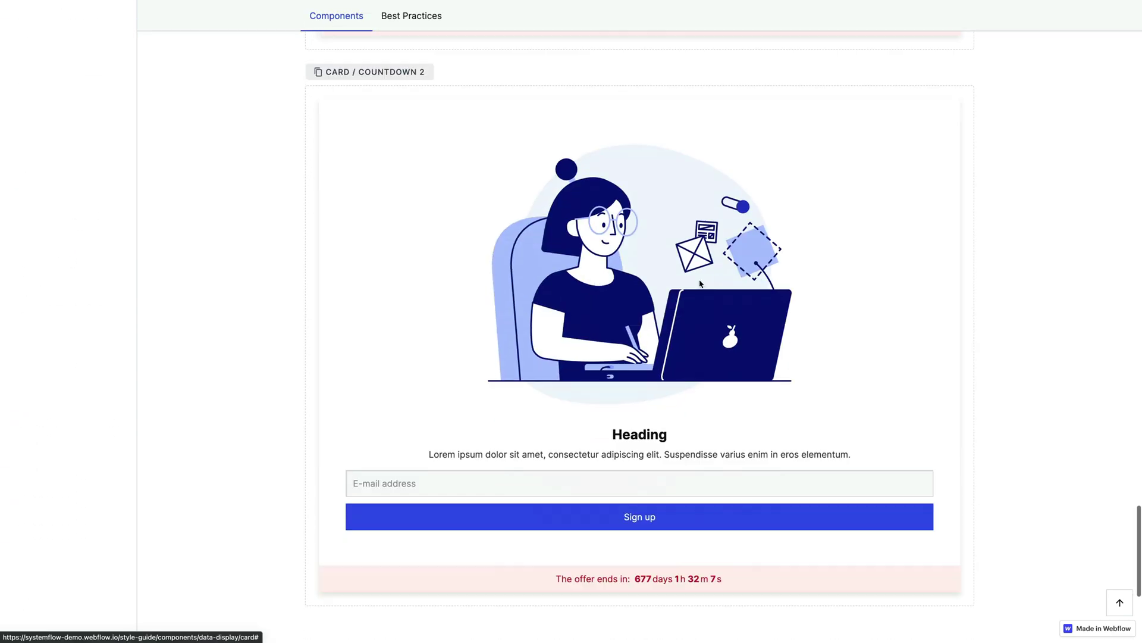
Highlight the remaining time in the Card / Countdown 2 offer line and look over the whole card
{"action": "scroll", "coordinate": [699, 283], "scroll_direction": "up", "scroll_amount": 5}
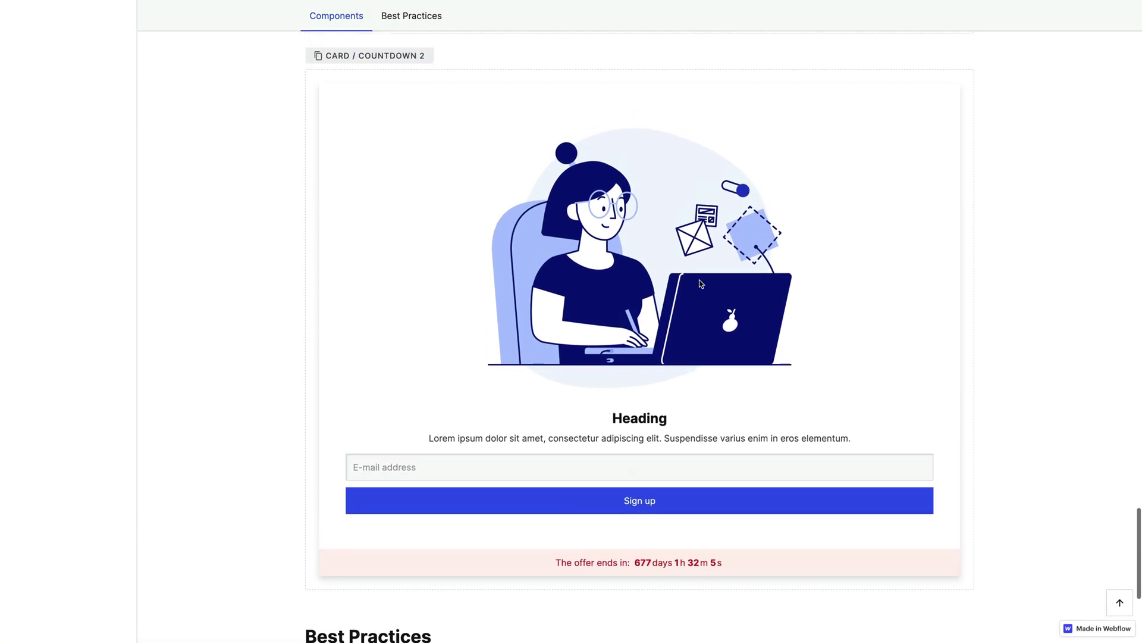
{"action": "left_click_drag", "start_coordinate": [632, 580], "coordinate": [729, 581]}
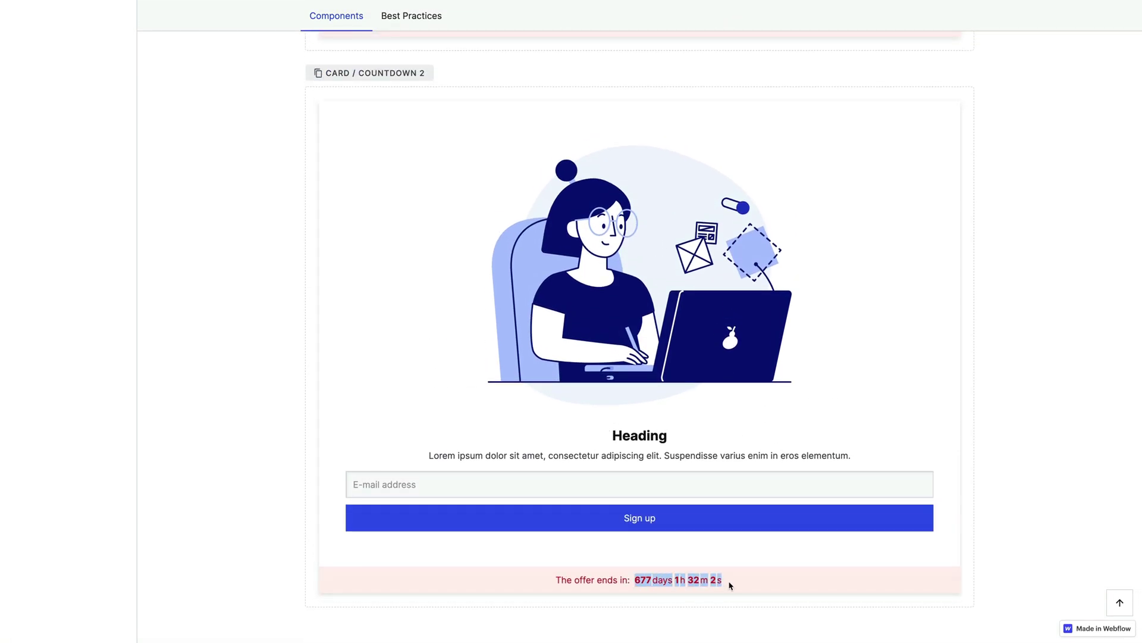
{"action": "left_click", "coordinate": [379, 76]}
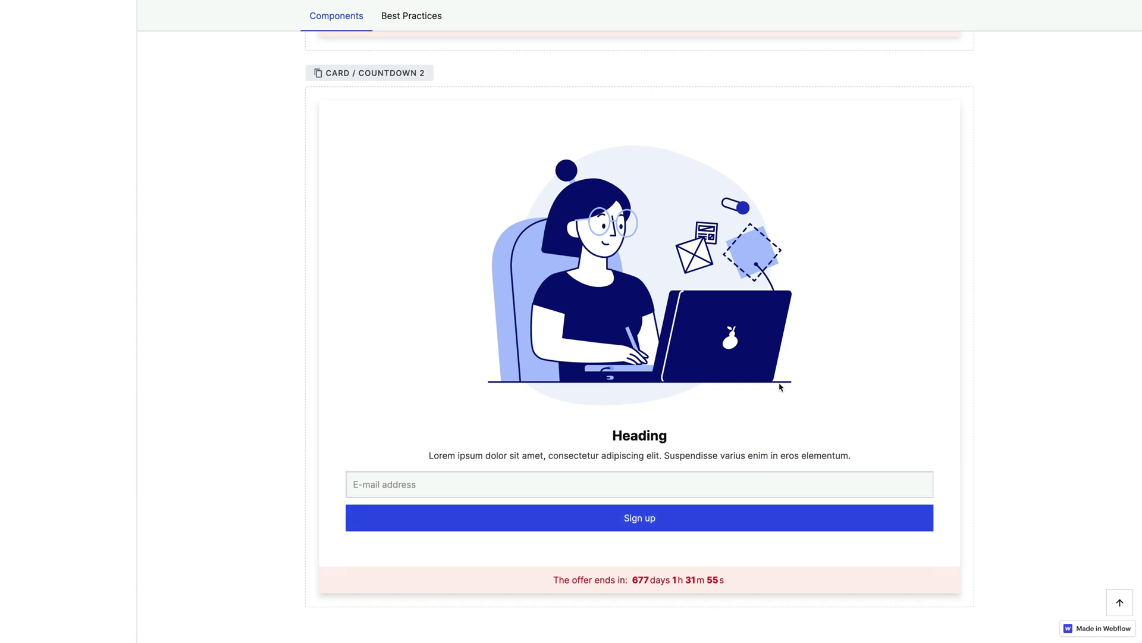
{"action": "scroll", "coordinate": [781, 387], "scroll_direction": "down", "scroll_amount": 3}
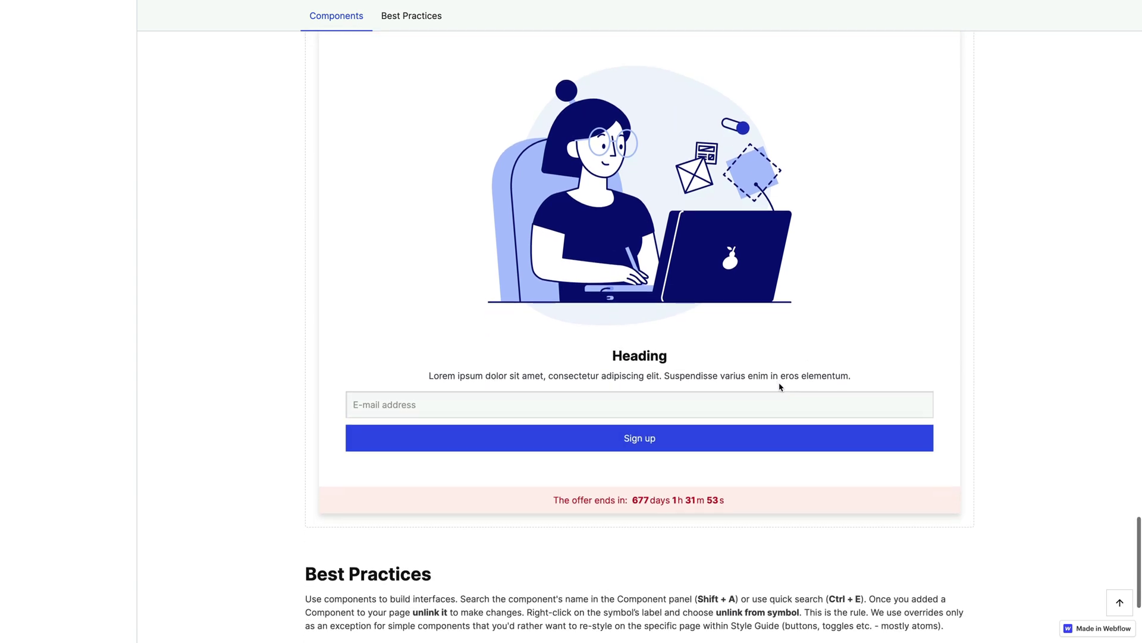
{"action": "scroll", "coordinate": [780, 387], "scroll_direction": "up", "scroll_amount": 1}
{"action": "scroll", "coordinate": [781, 387], "scroll_direction": "up", "scroll_amount": 1}
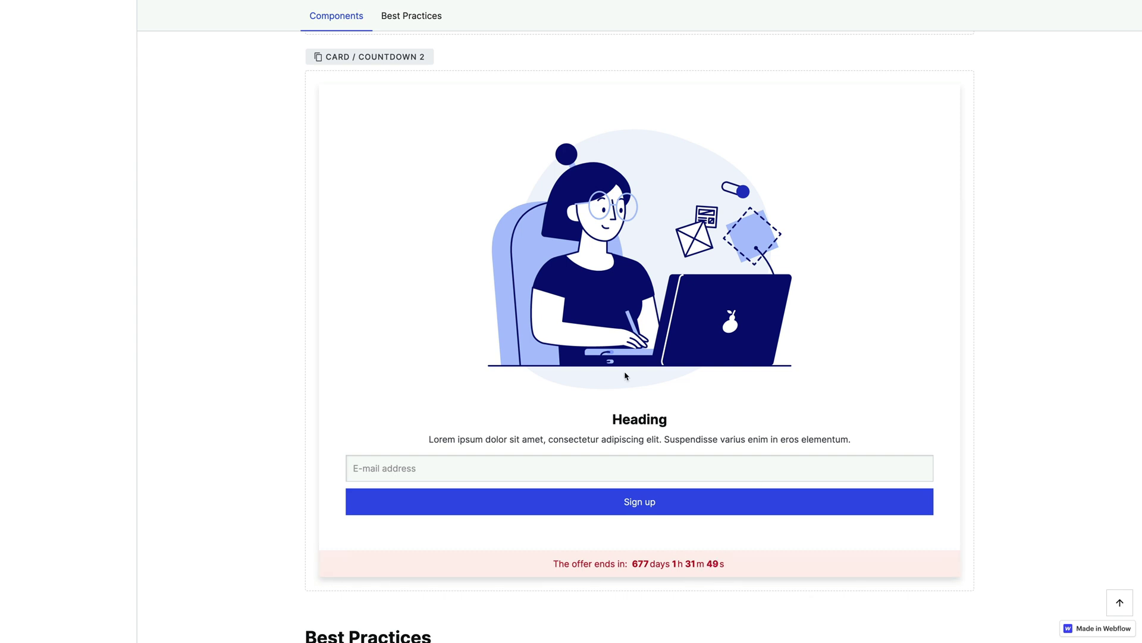
Return to the Live Components page and highlight the heading about readymade components that use the countdown
{"action": "scroll", "coordinate": [626, 376], "scroll_direction": "up", "scroll_amount": 15}
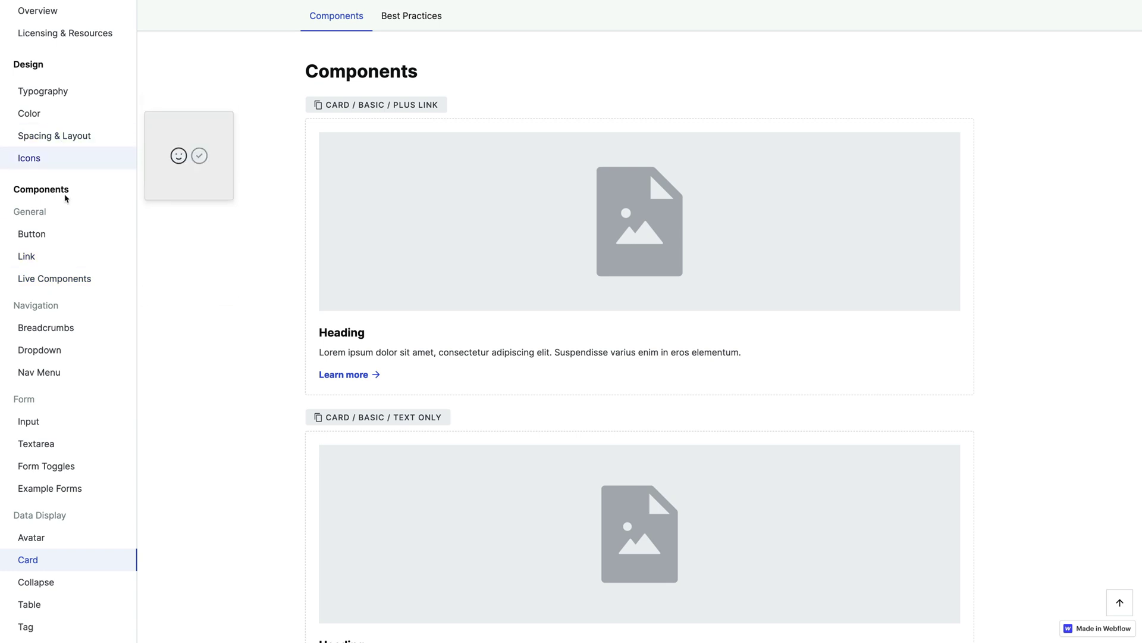
{"action": "left_click", "coordinate": [92, 280]}
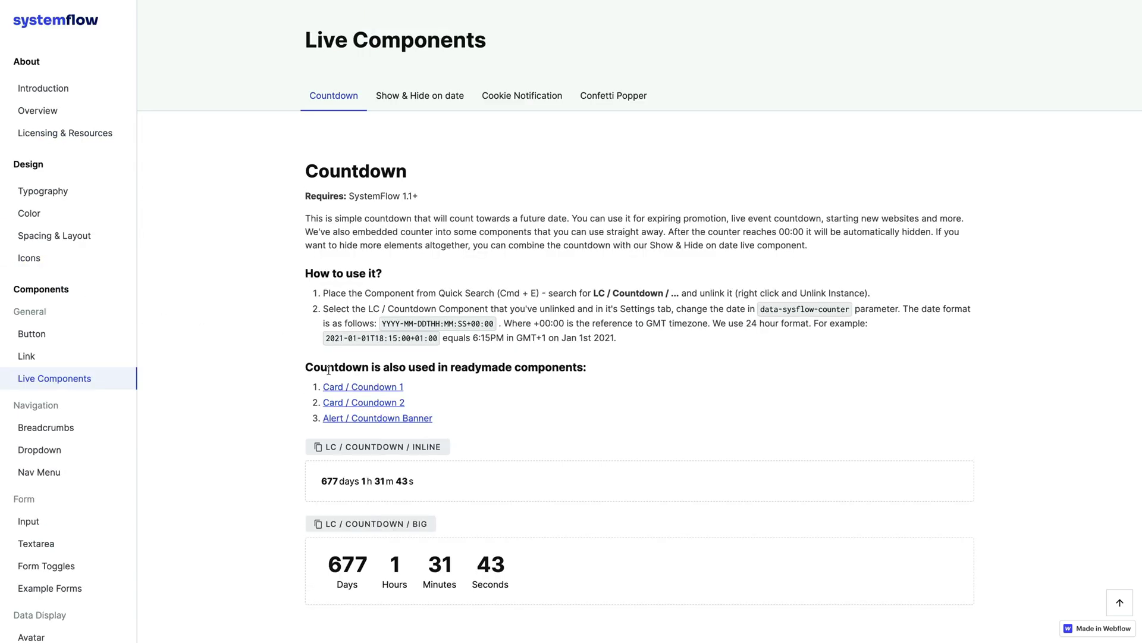
{"action": "left_click_drag", "start_coordinate": [311, 366], "coordinate": [455, 367]}
{"action": "left_click", "coordinate": [389, 364]}
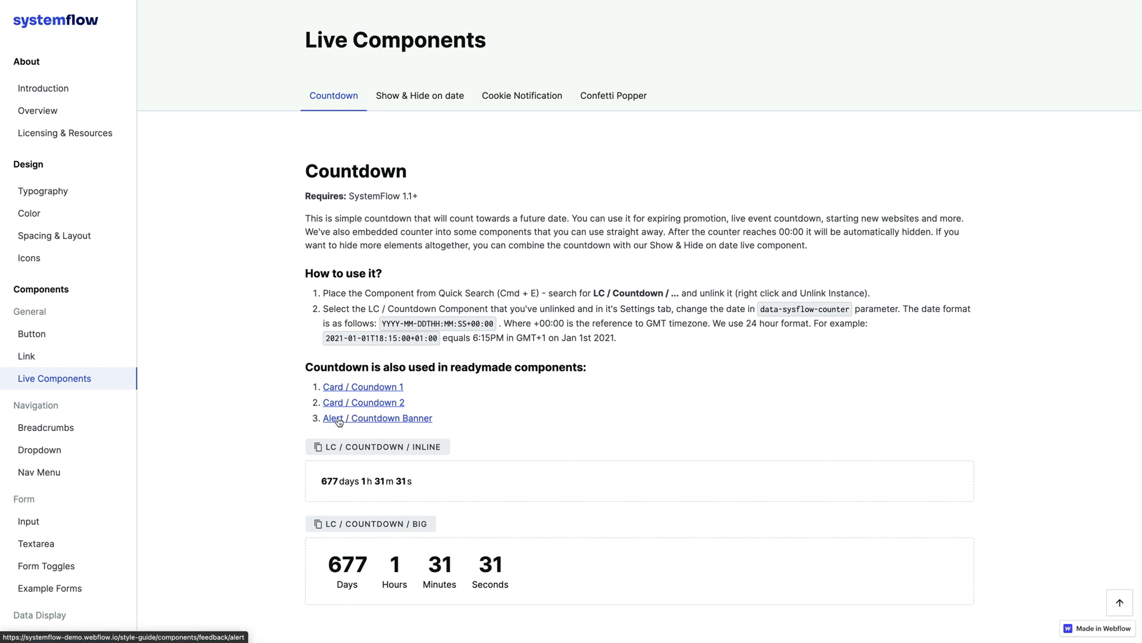
Go to the Alert / Countdown Banner component from the readymade components list and copy its name
{"action": "left_click", "coordinate": [373, 423]}
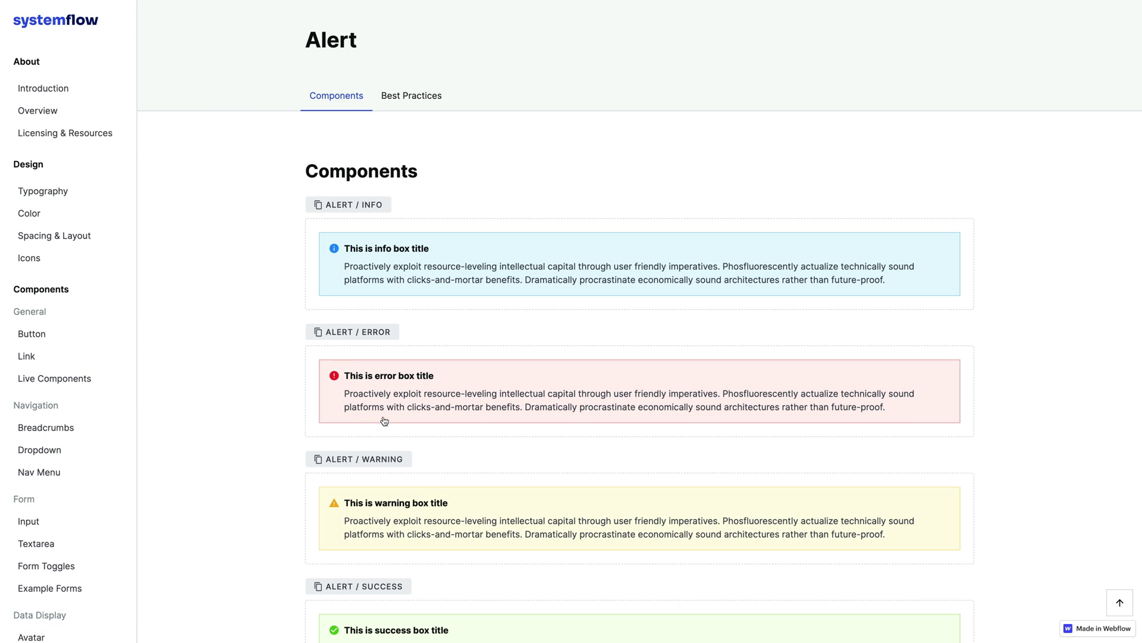
{"action": "scroll", "coordinate": [558, 412], "scroll_direction": "down", "scroll_amount": 8}
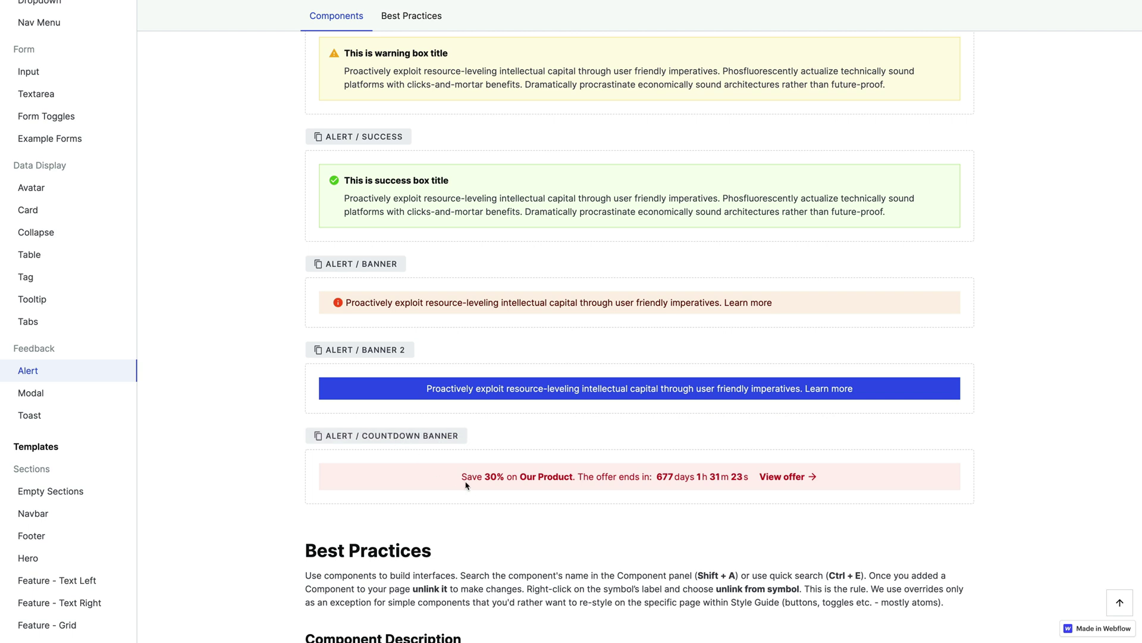
{"action": "left_click", "coordinate": [420, 436]}
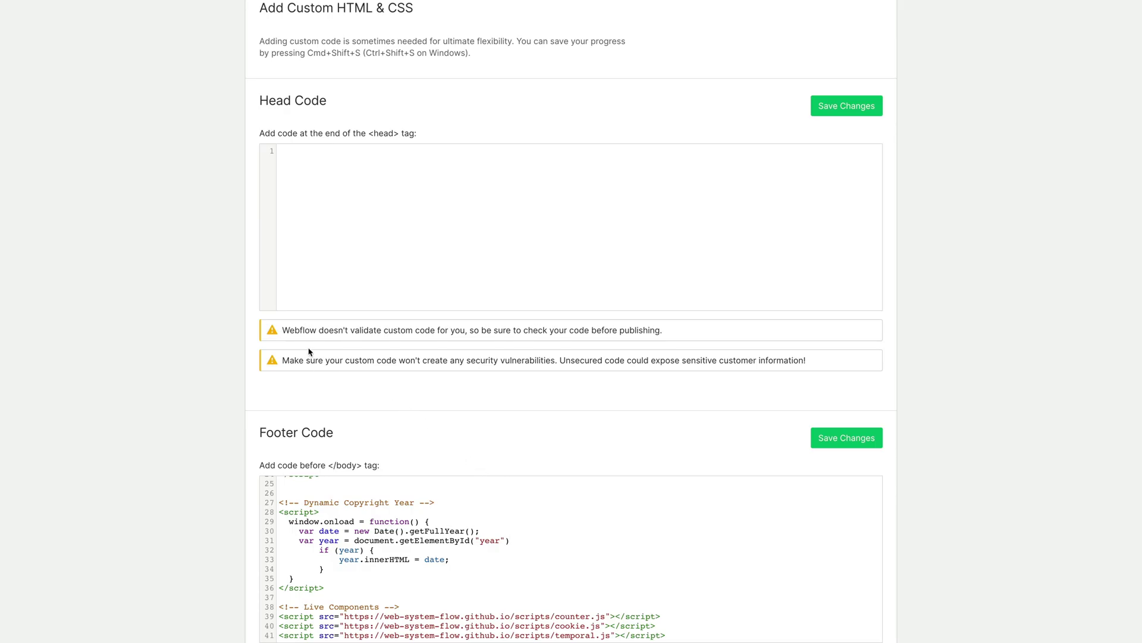
Open the SystemFlow project in the Webflow Designer and insert the Alert / Countdown Banner symbol on the Home page using quick search
{"action": "scroll", "coordinate": [308, 351], "scroll_direction": "up", "scroll_amount": 3}
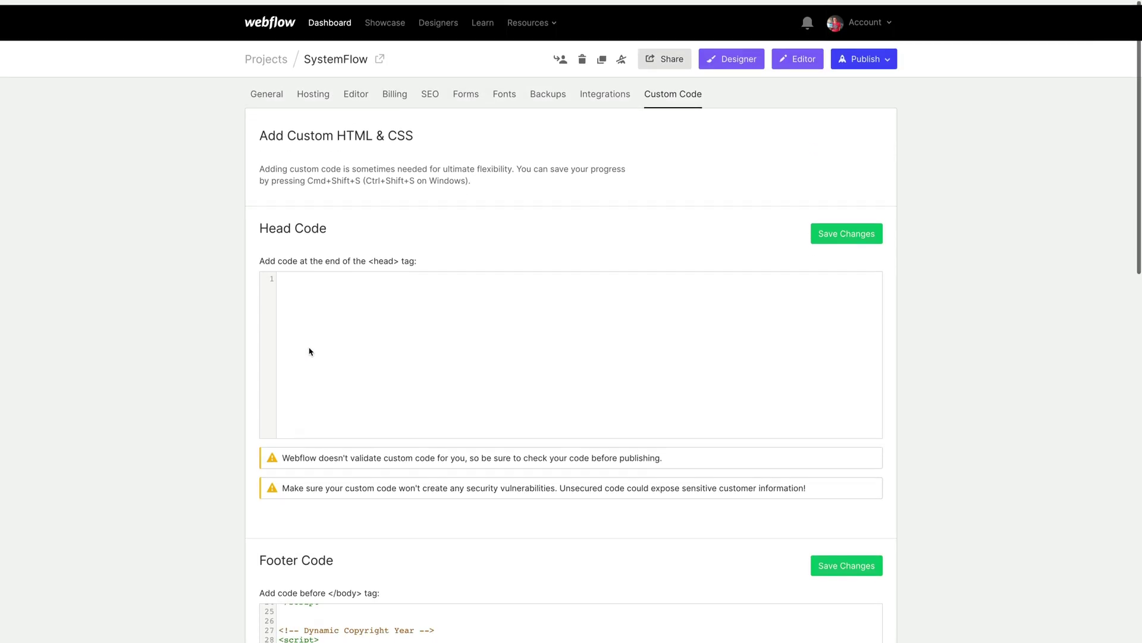
{"action": "left_click", "coordinate": [735, 53]}
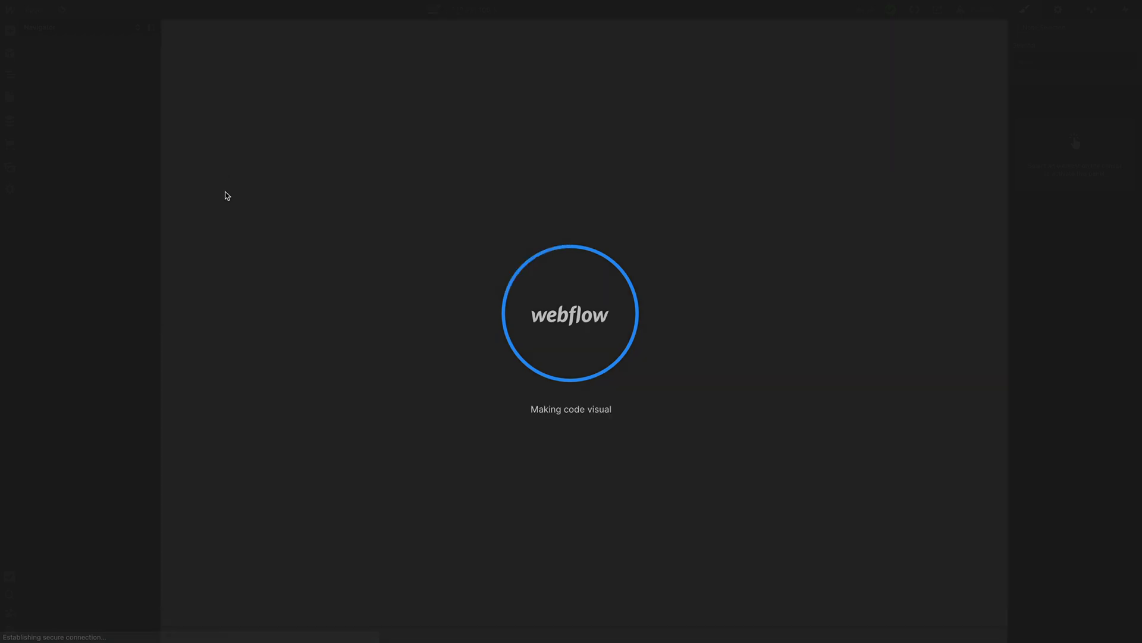
{"action": "key", "text": "ctrl+e"}
{"action": "type", "text": "Alert / Countdown Banner"}
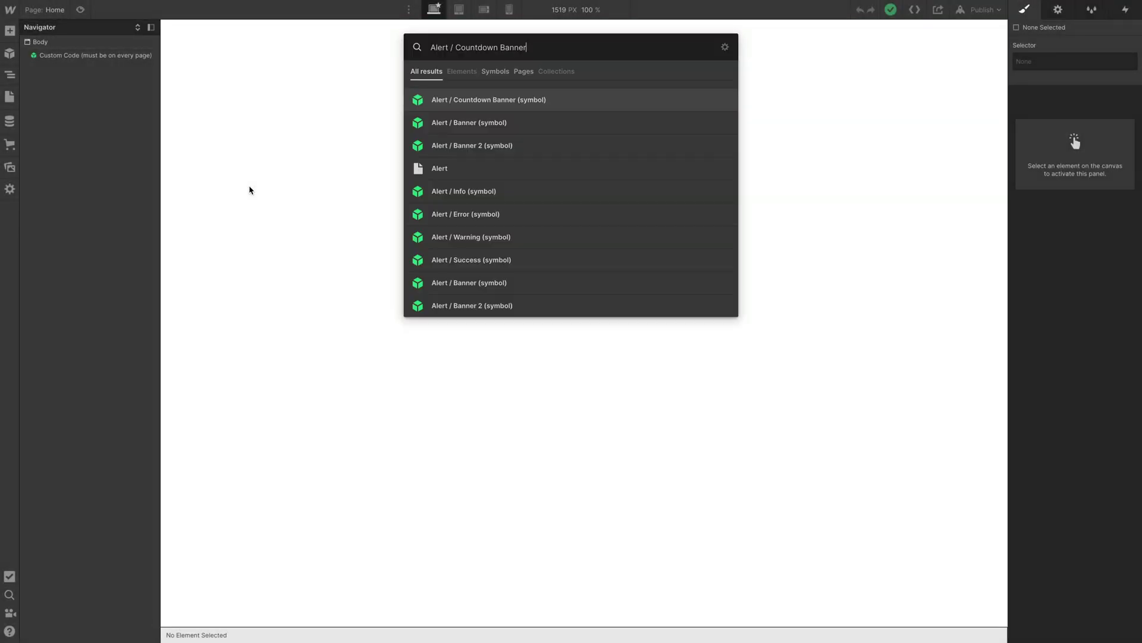
{"action": "key", "text": "Return"}
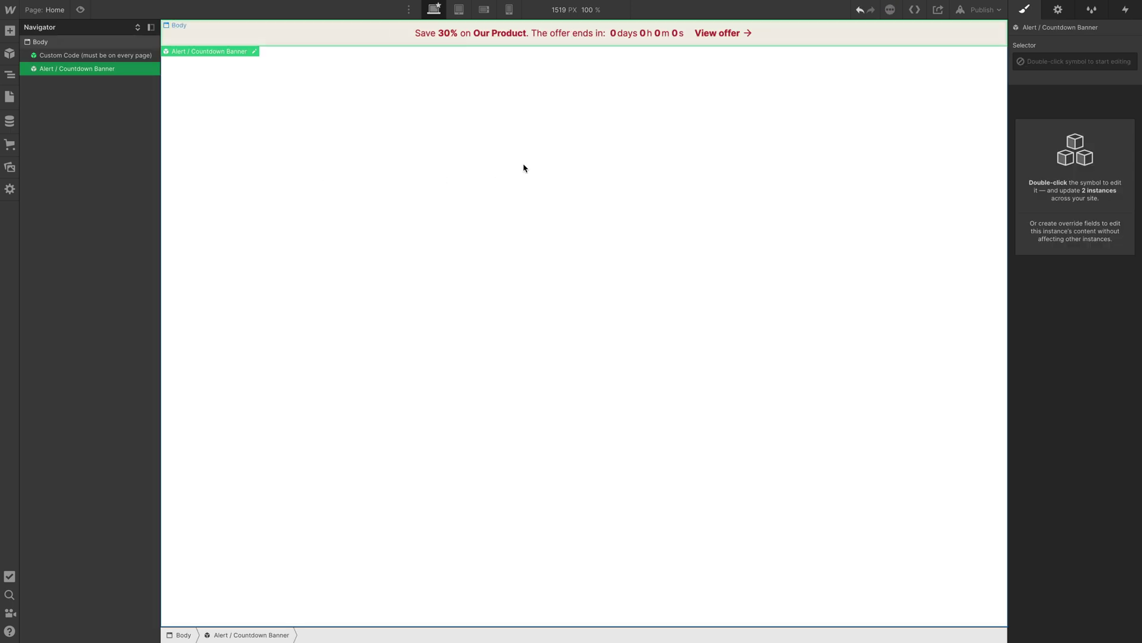